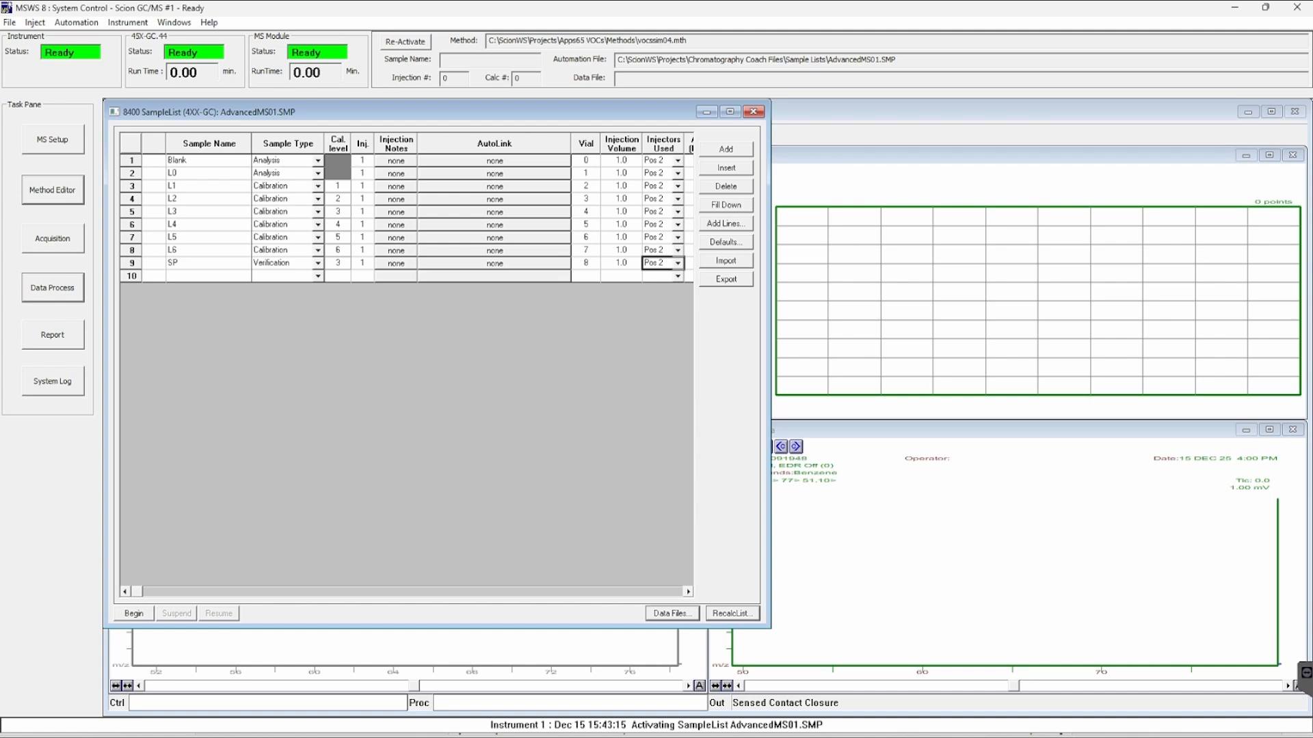
# Step: Review the RecalcList generation options for the AdvancedMS01 sample list and leave them without saving changes
pyautogui.click(195, 162)
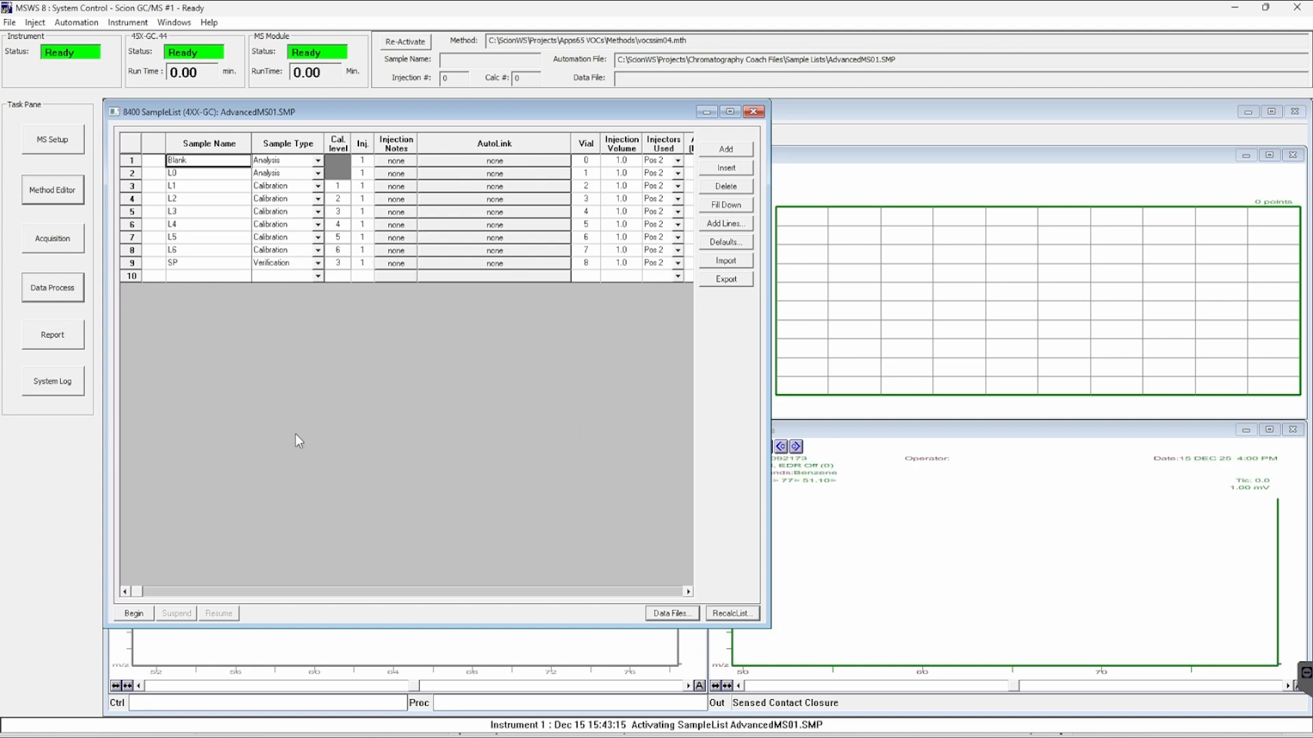
pyautogui.click(730, 613)
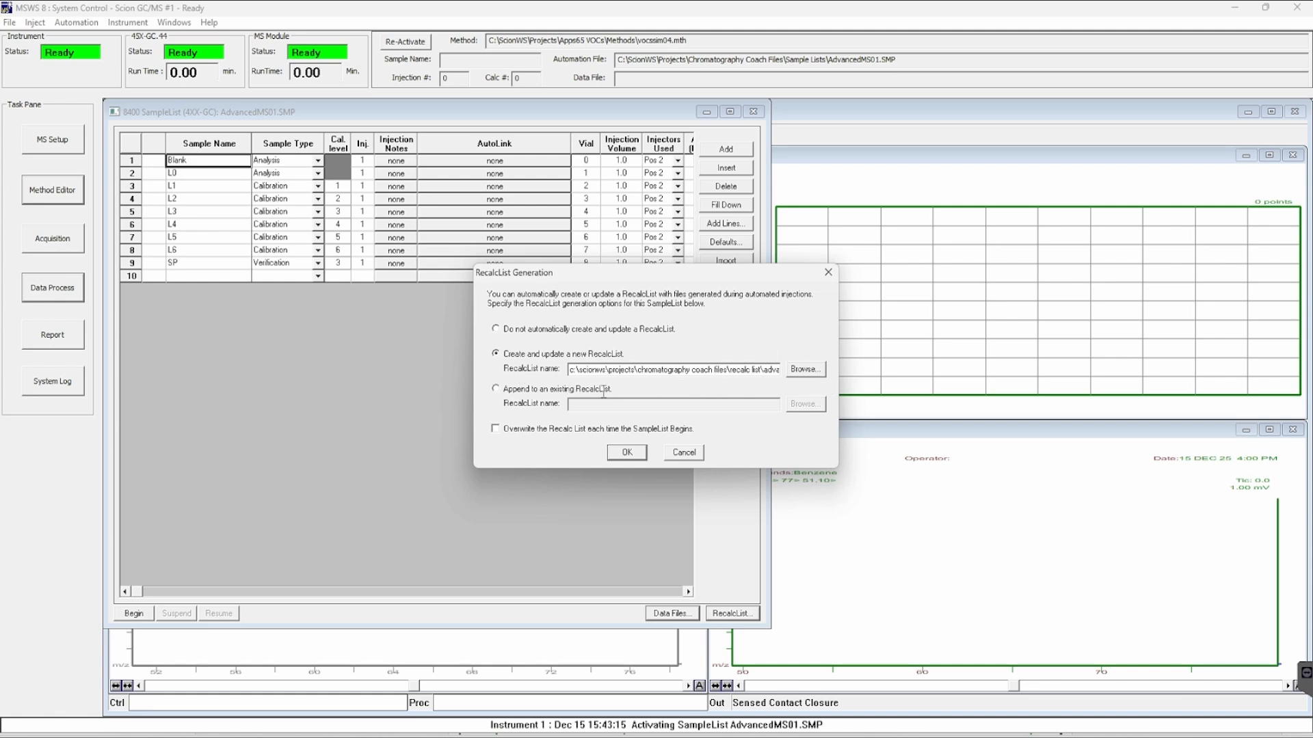
pyautogui.click(681, 455)
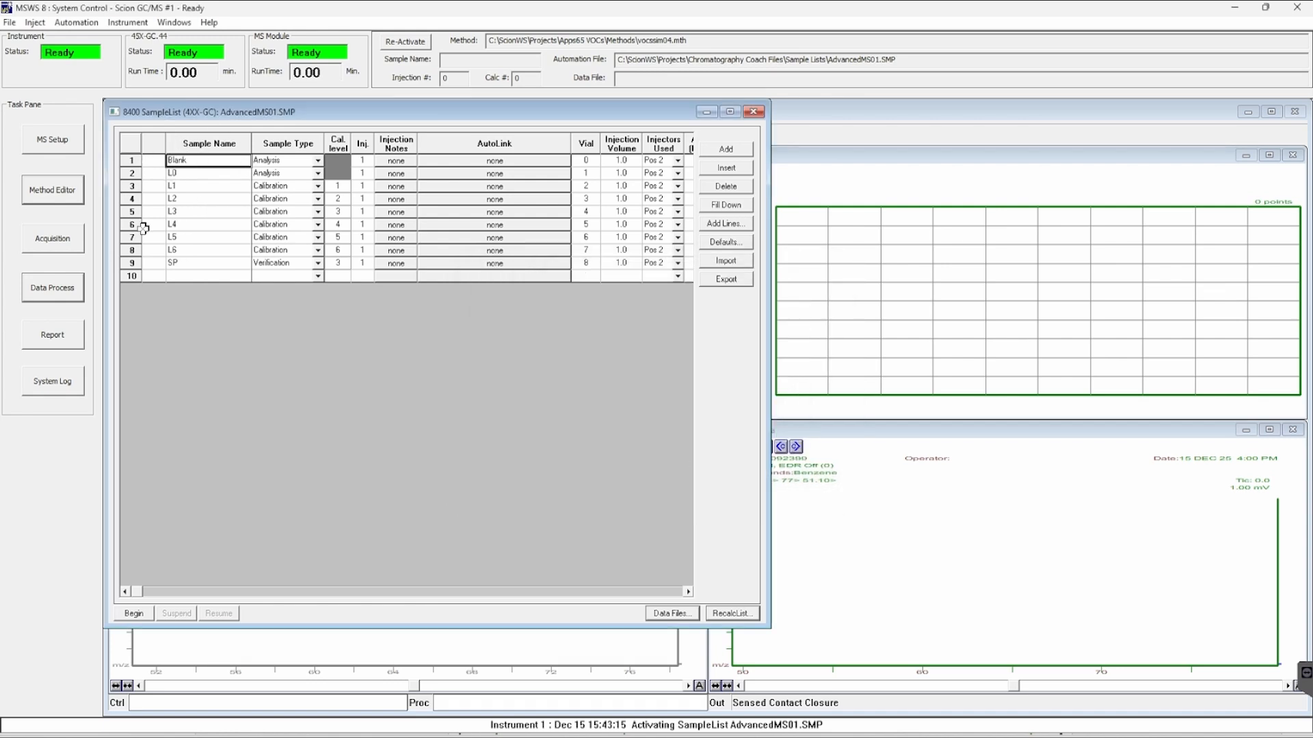
# Step: Choose Internal Std as the calibration type in the MS calculations setup of the PAHSIM01 method
pyautogui.click(50, 196)
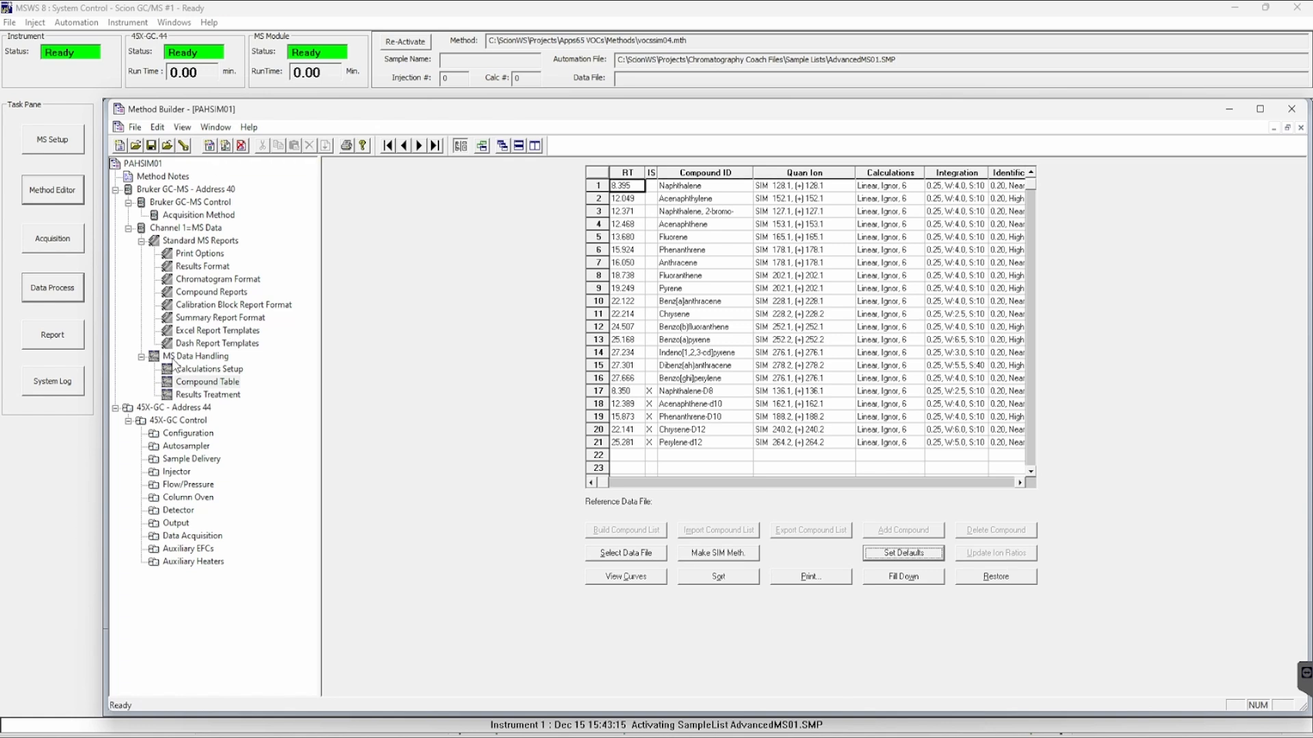
pyautogui.click(220, 370)
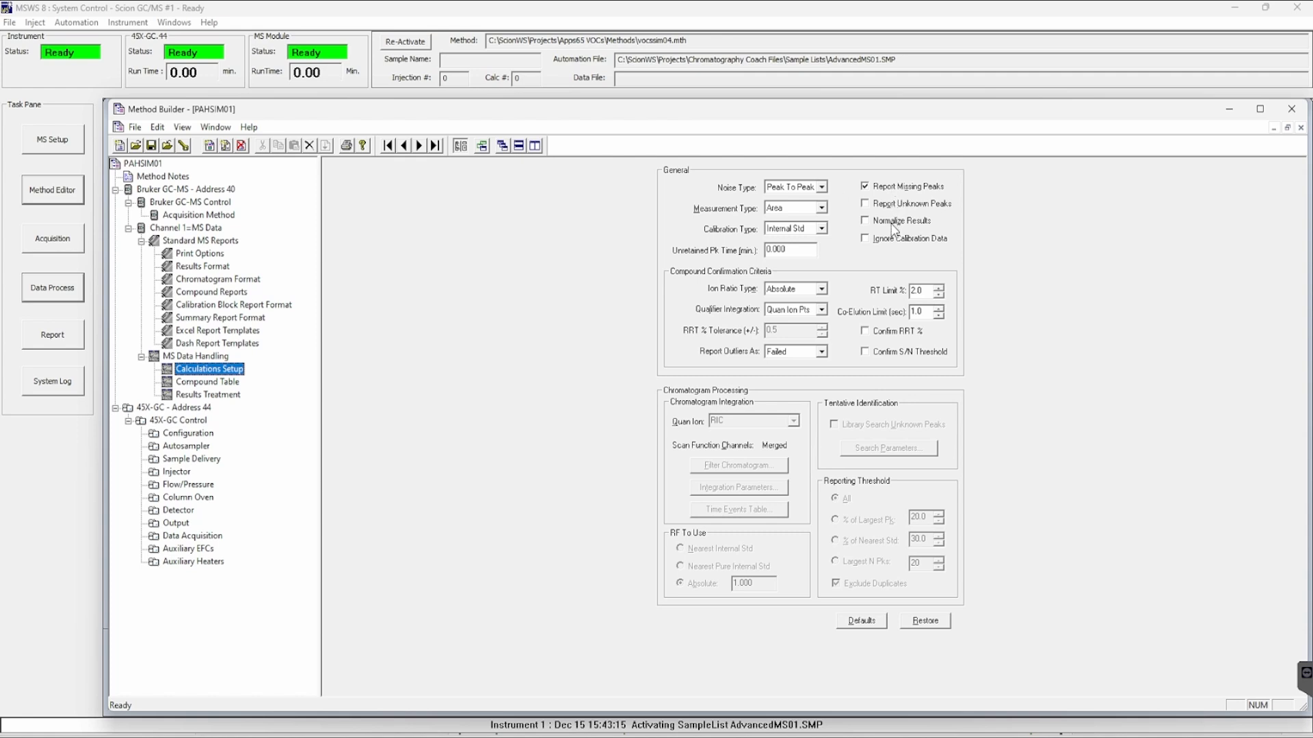
pyautogui.click(821, 228)
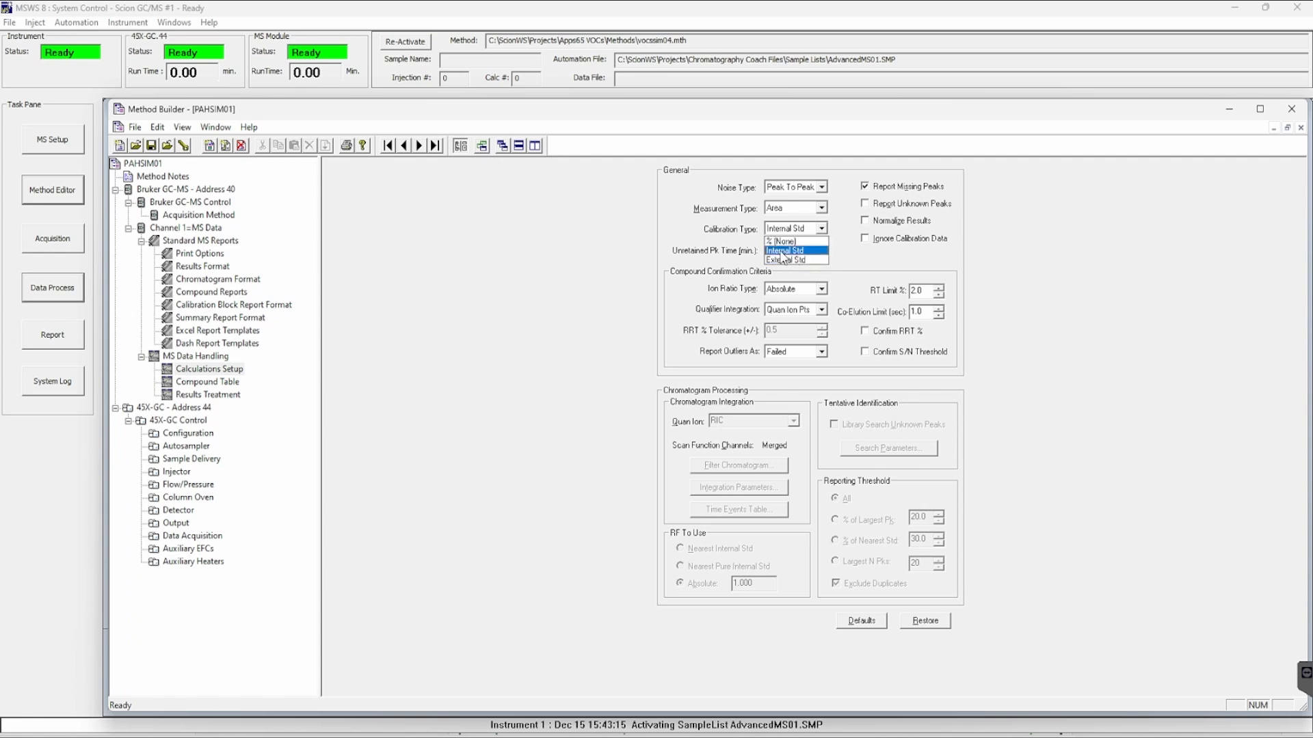
pyautogui.click(782, 251)
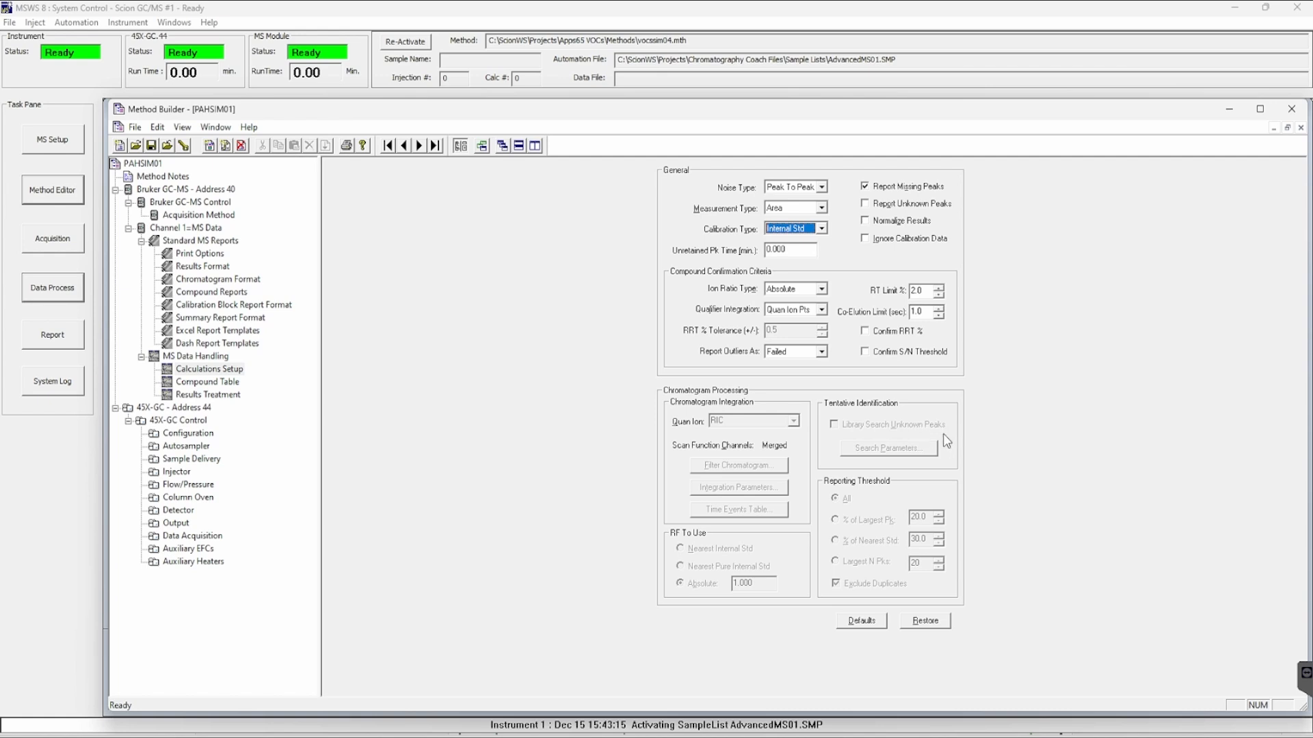
# Step: Select a Linear curve fit and the Ignore origin point in the default settings of the method's compound table
pyautogui.click(210, 382)
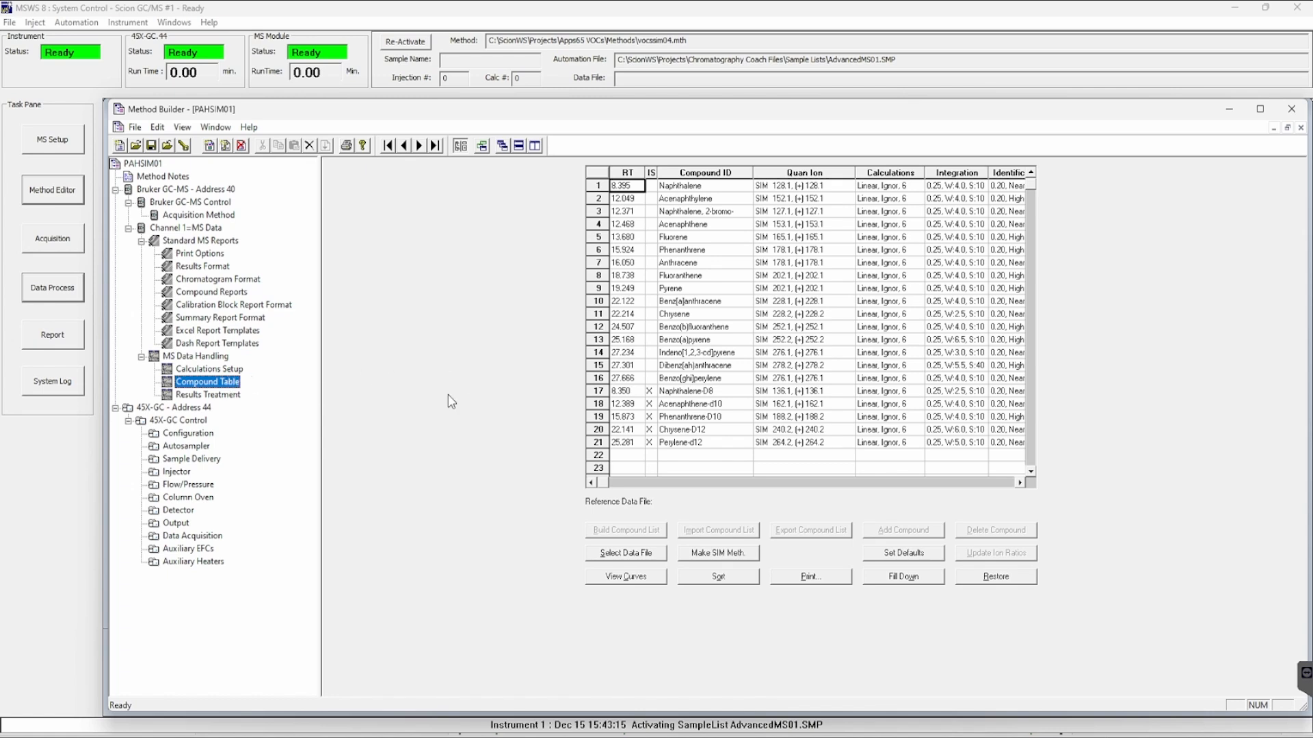
pyautogui.click(894, 553)
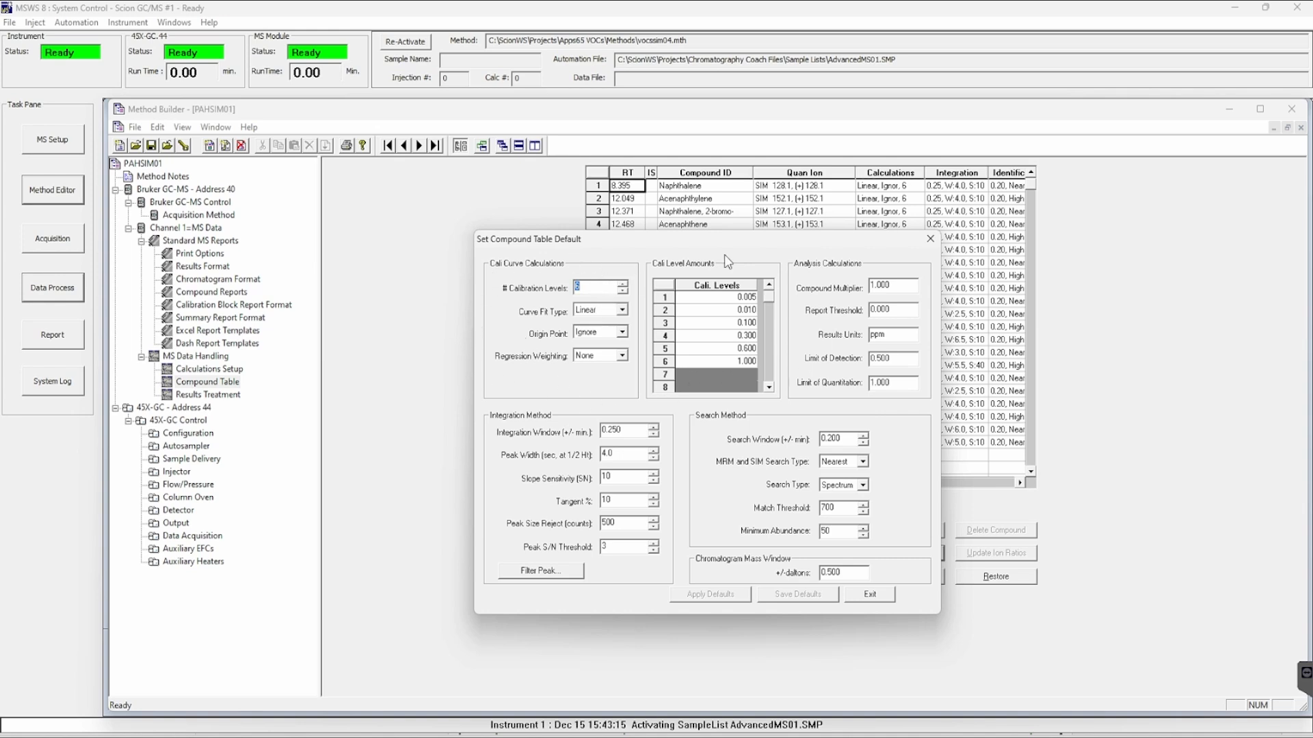
pyautogui.click(628, 310)
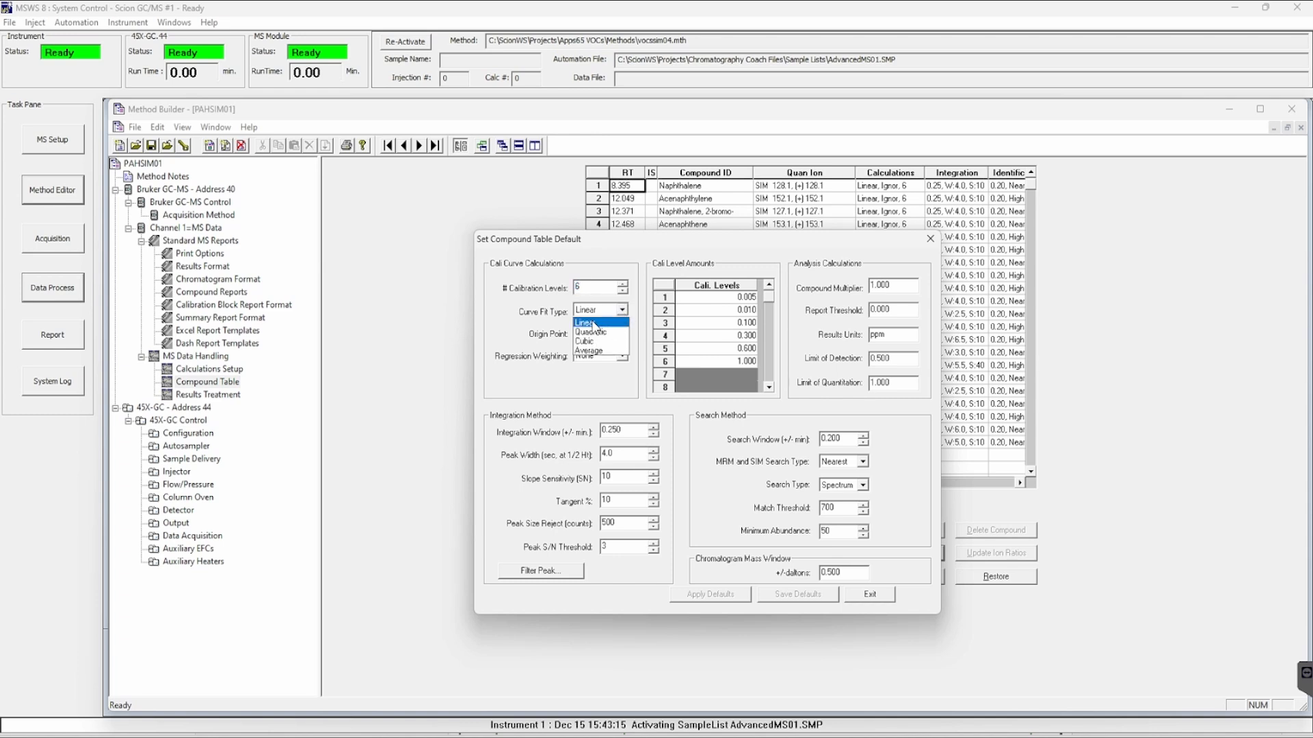
pyautogui.click(594, 324)
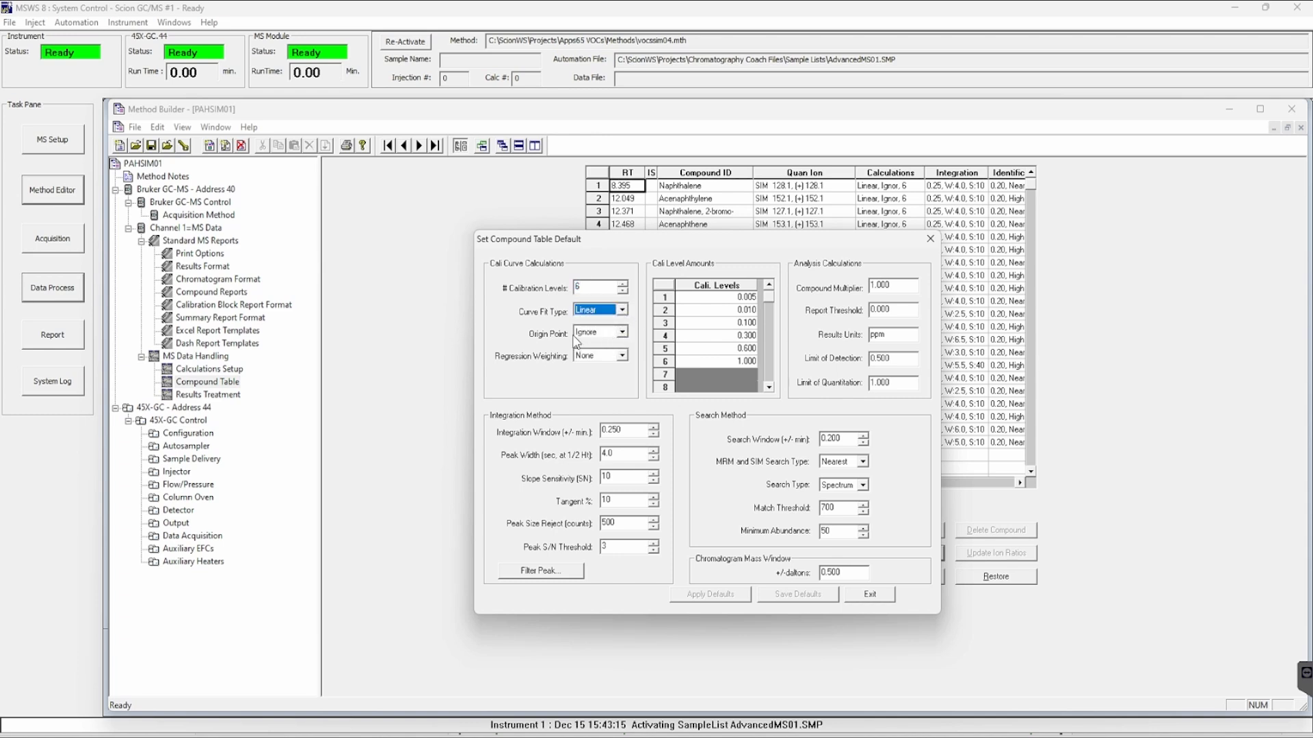
pyautogui.click(621, 334)
pyautogui.click(622, 344)
# Step: Review the peak filter and search type options in the compound table defaults, and close them without applying changes
pyautogui.click(537, 572)
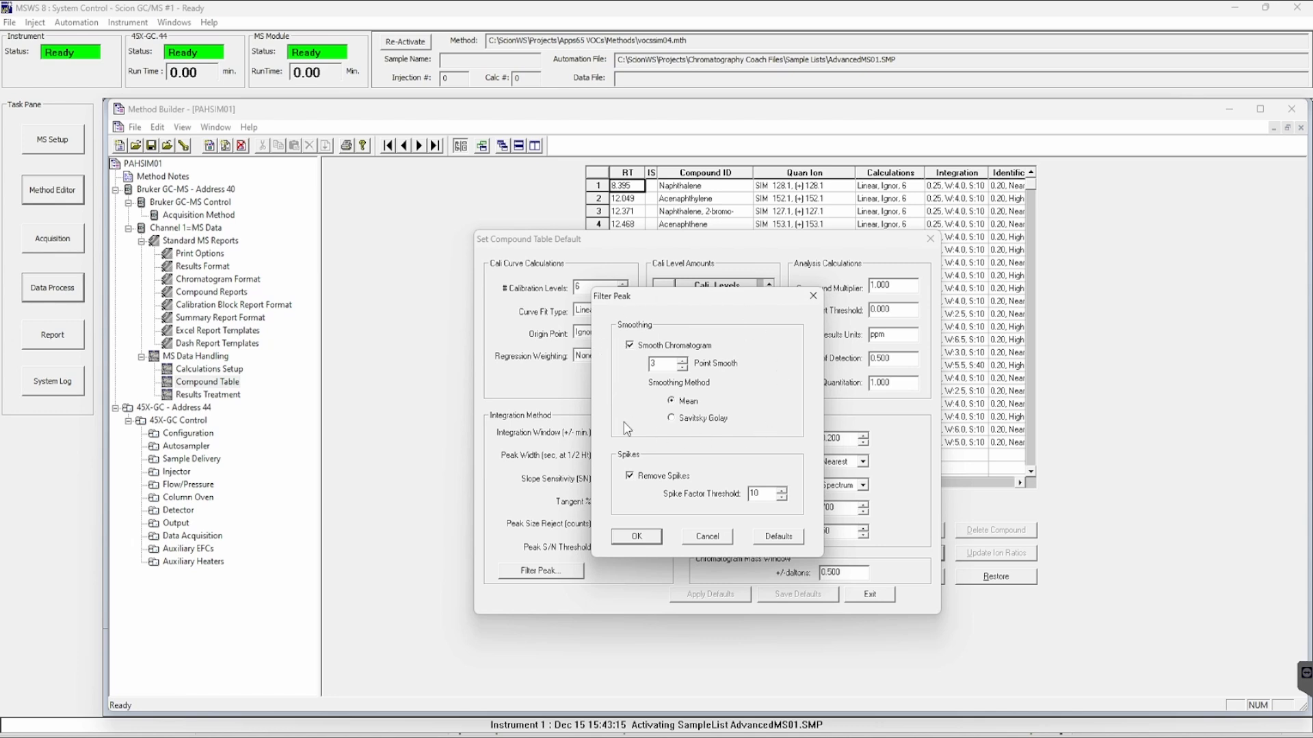
pyautogui.click(706, 536)
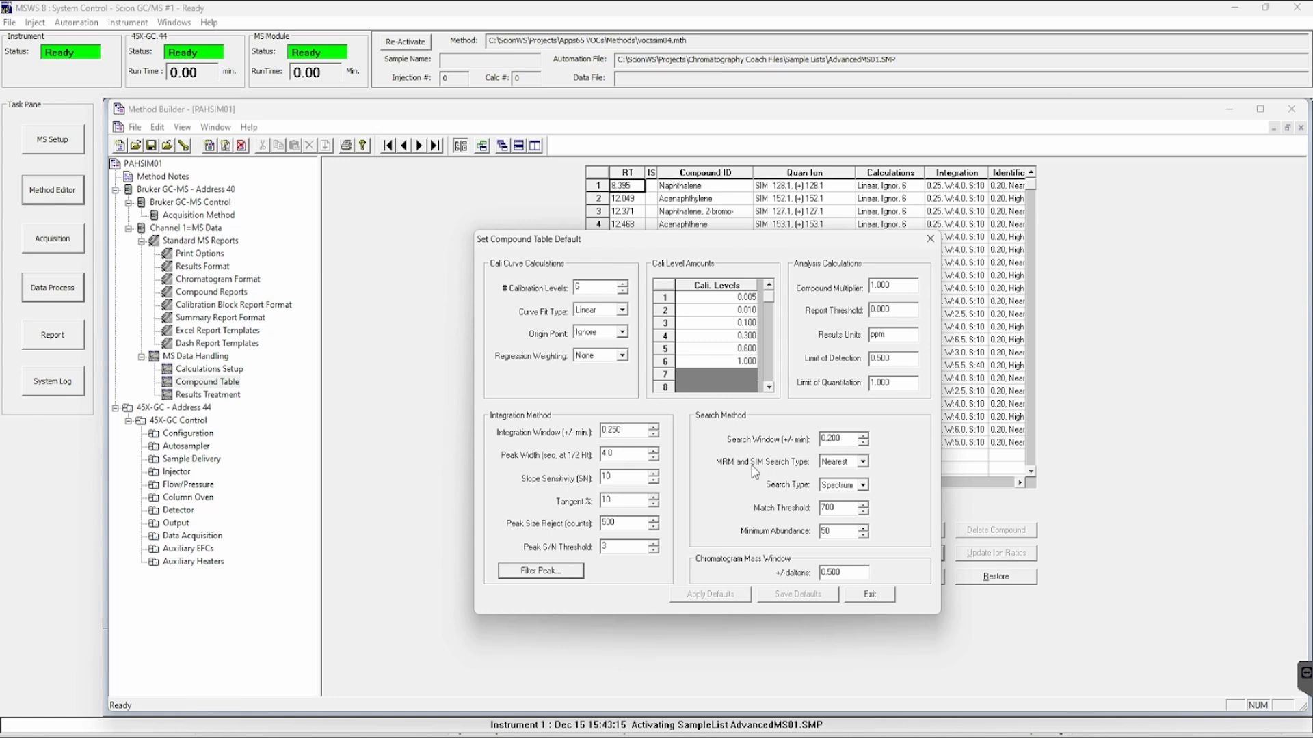
pyautogui.click(863, 462)
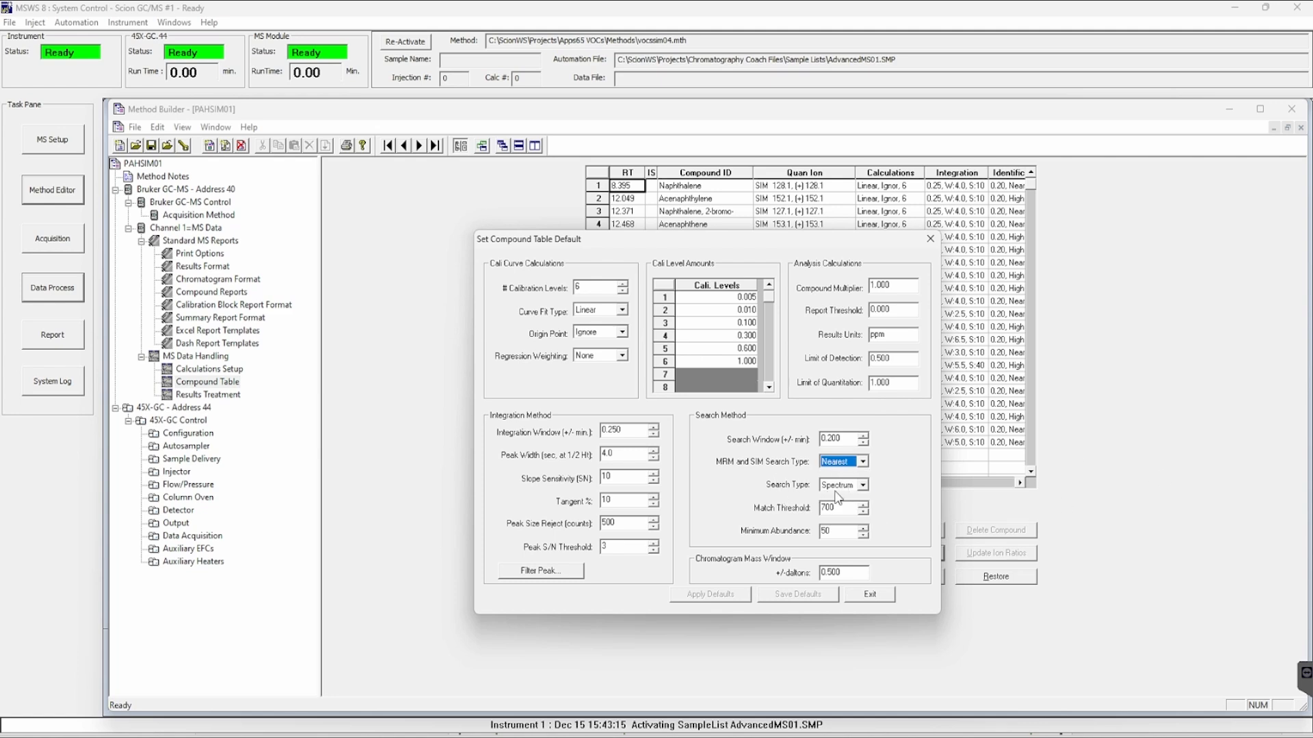
pyautogui.click(863, 485)
pyautogui.click(855, 498)
pyautogui.click(867, 595)
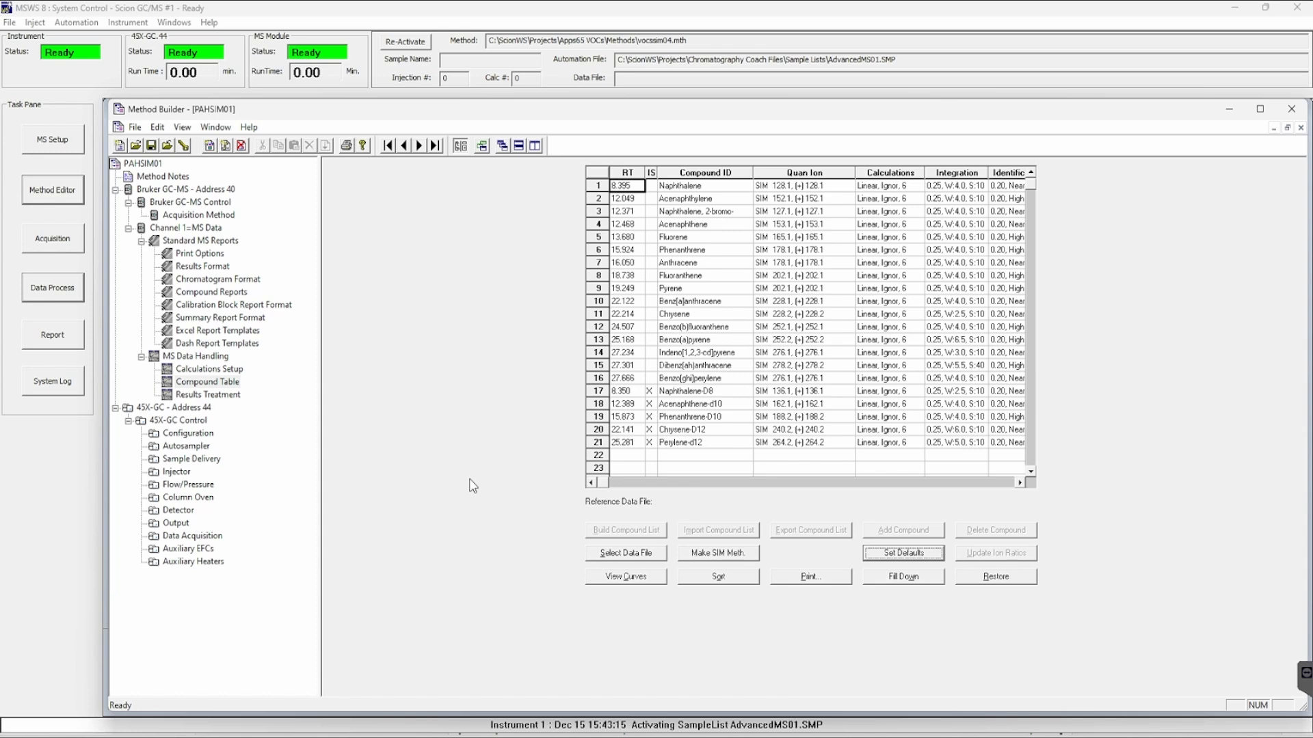
# Step: Switch to MS Data Review and process all lines of the pah01 recalc list with the PAHSIM01 method, clearing the calibration
pyautogui.click(61, 295)
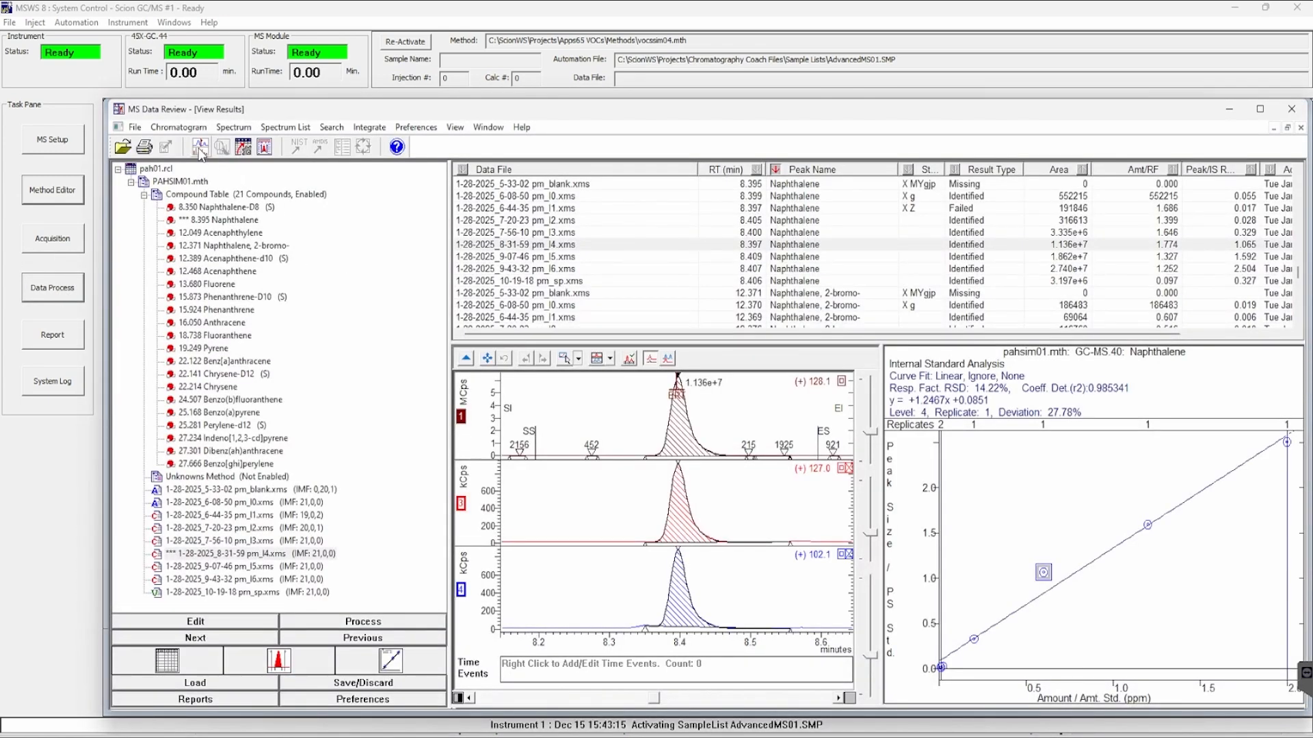
pyautogui.click(200, 148)
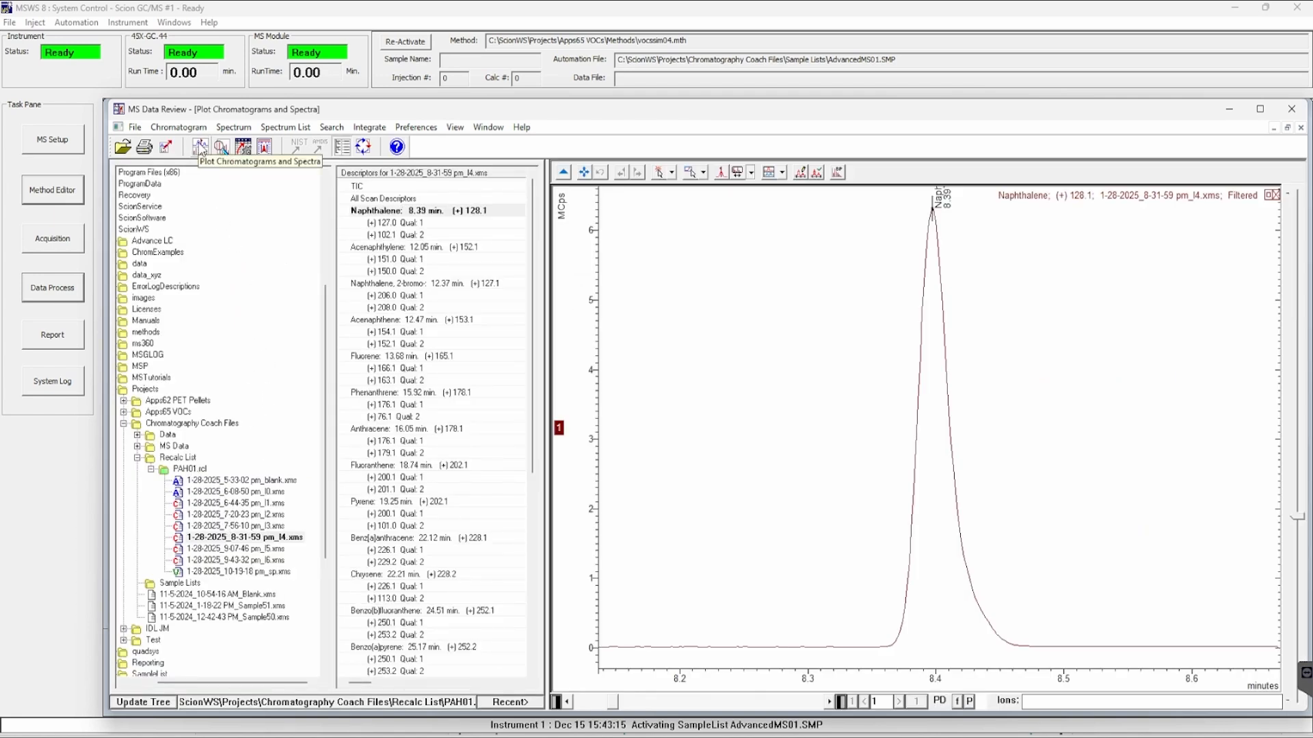
pyautogui.click(246, 151)
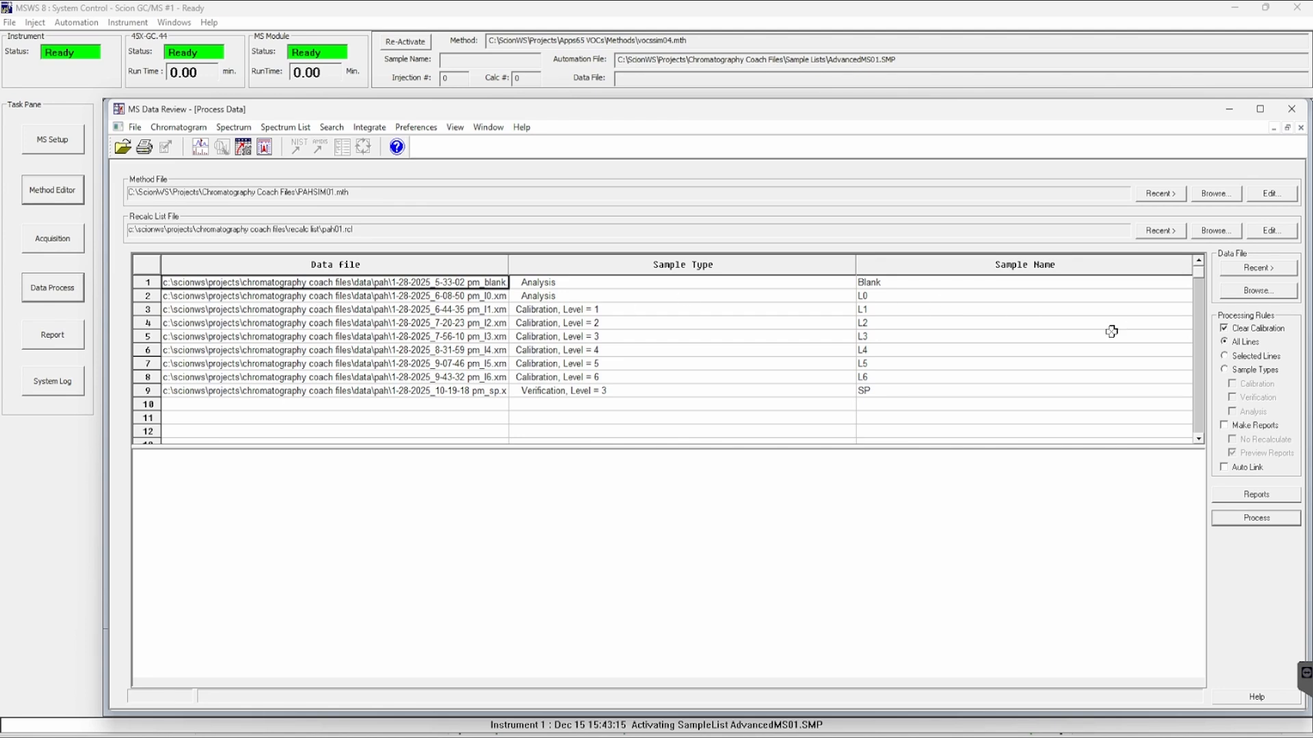
pyautogui.click(1249, 521)
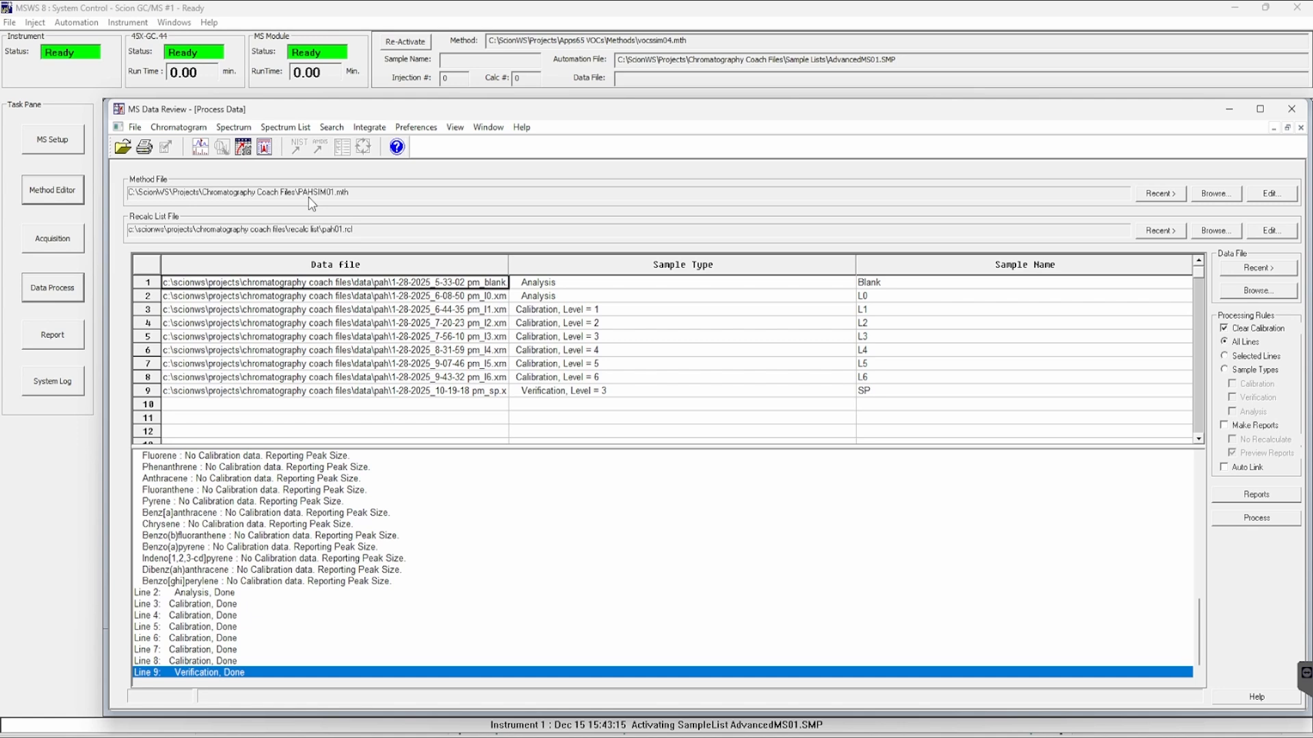
# Step: Open the processed results and display naphthalene for the L3 calibration file
pyautogui.click(265, 147)
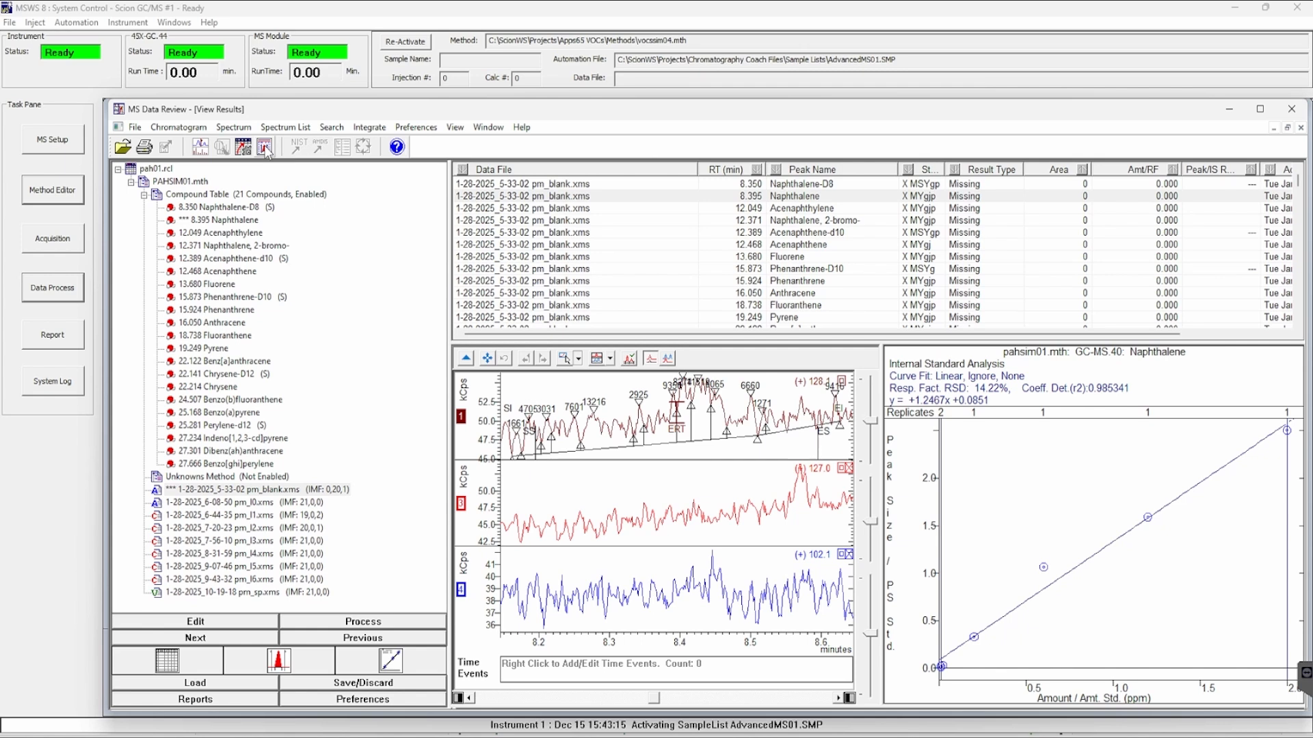
pyautogui.click(230, 516)
pyautogui.click(251, 541)
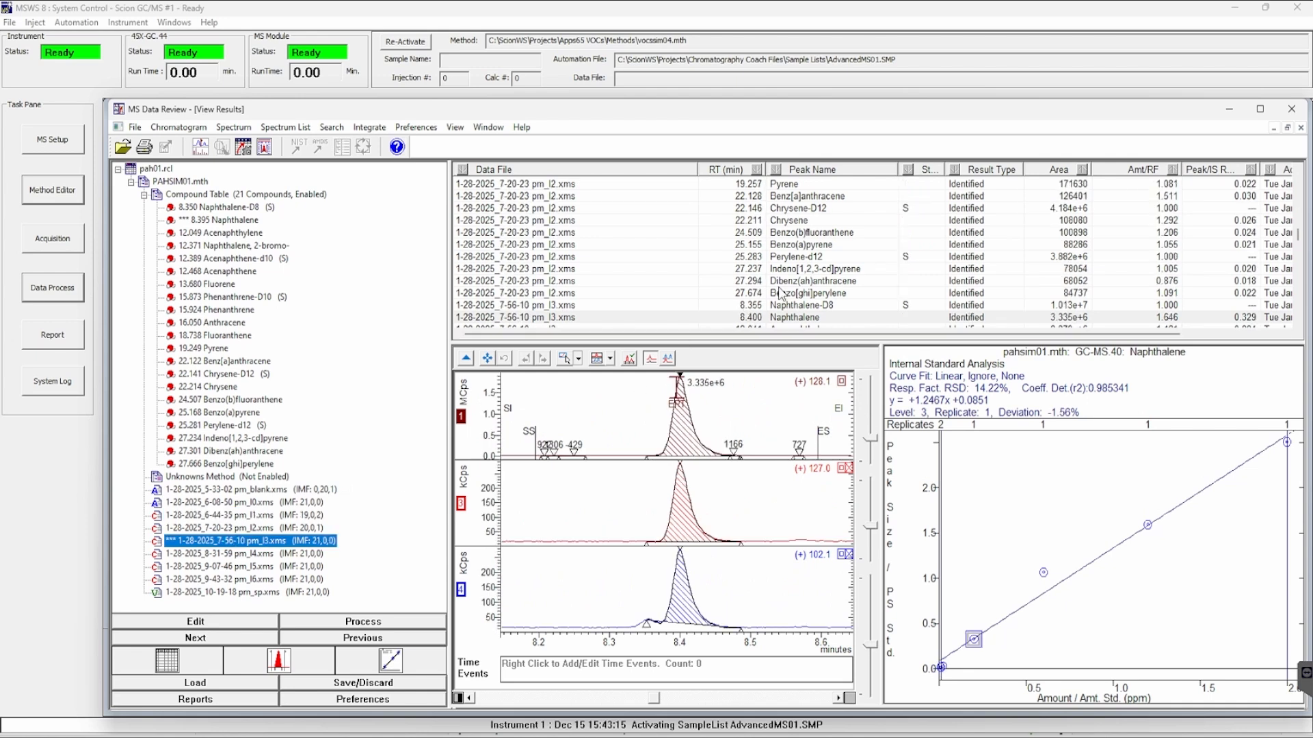
# Step: Sort the results by peak name and select the naphthalene result of the L4 file
pyautogui.click(811, 171)
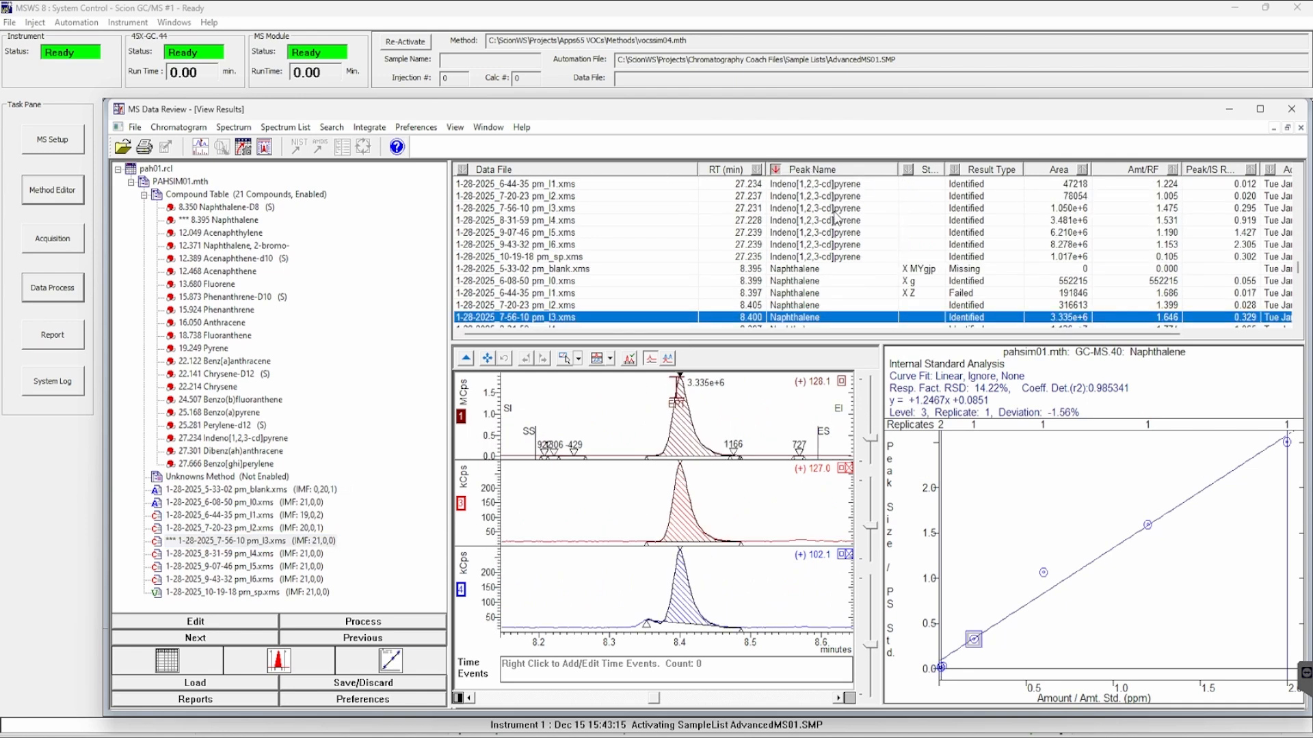
pyautogui.scroll(-1, 613, 273)
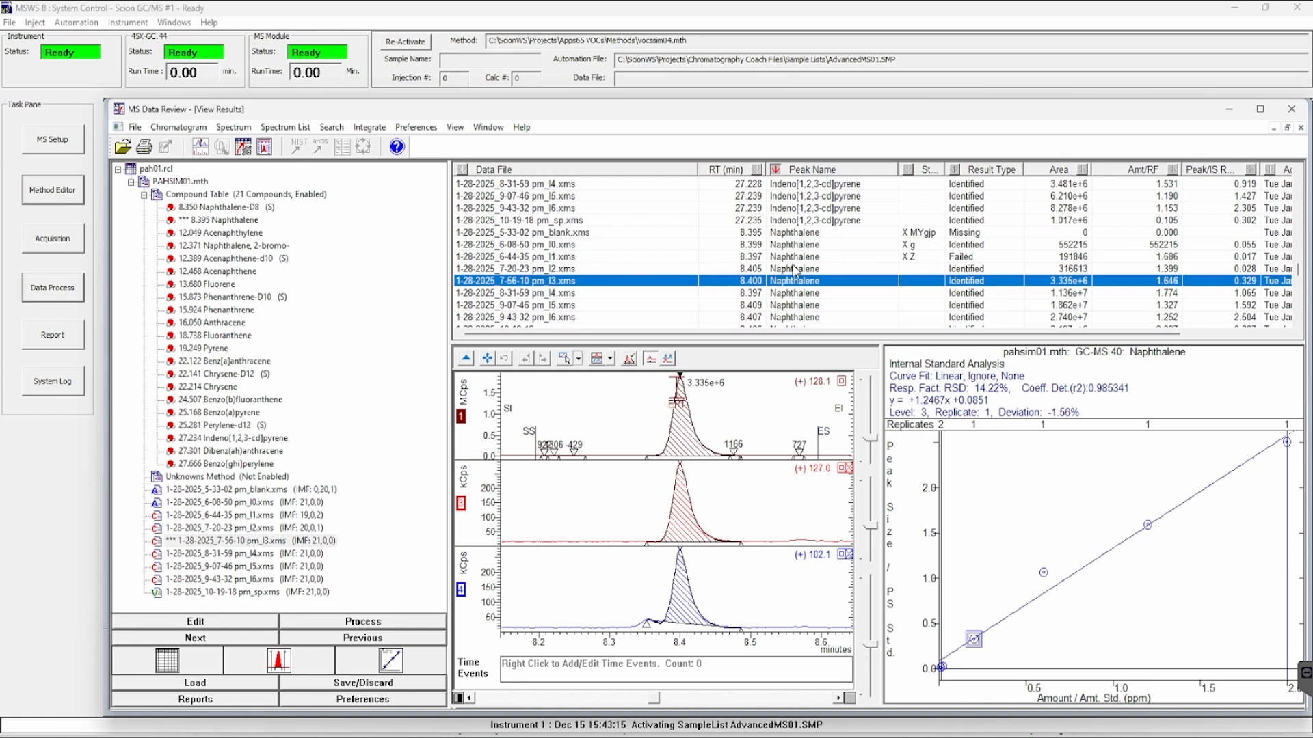
pyautogui.scroll(-1, 558, 307)
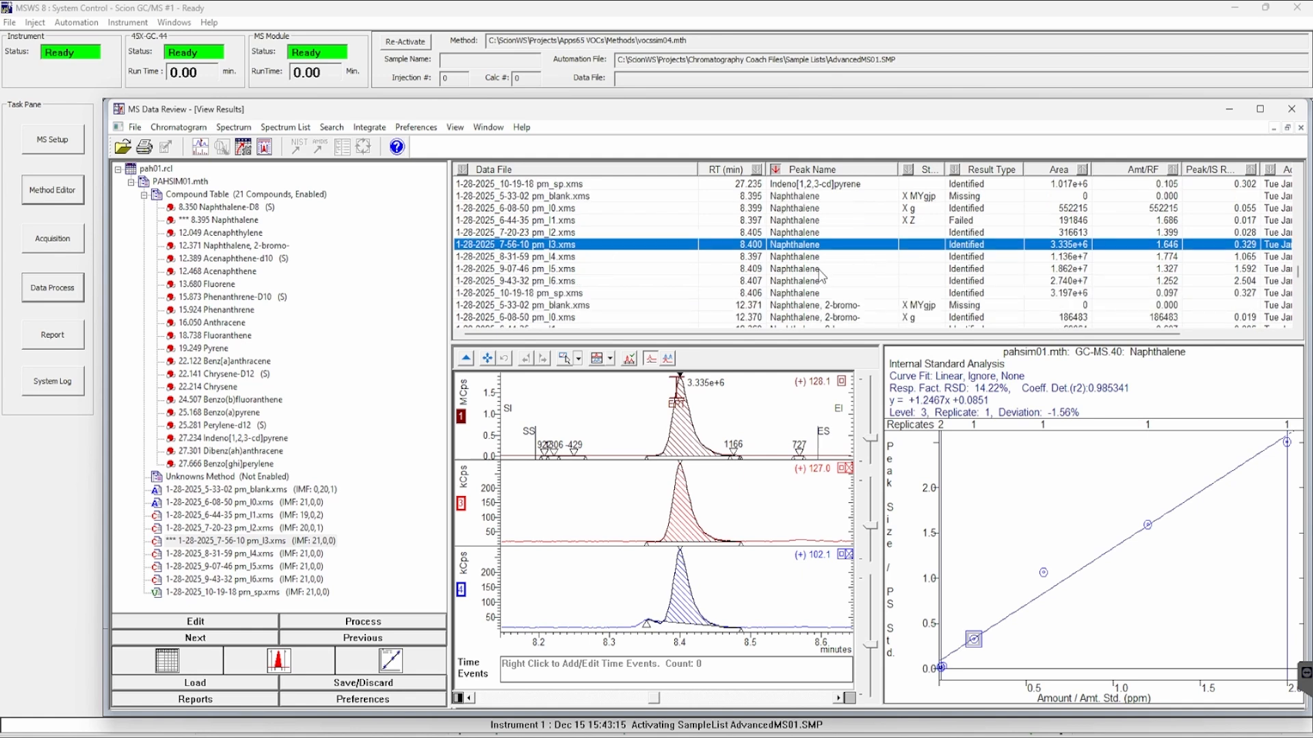
pyautogui.click(791, 258)
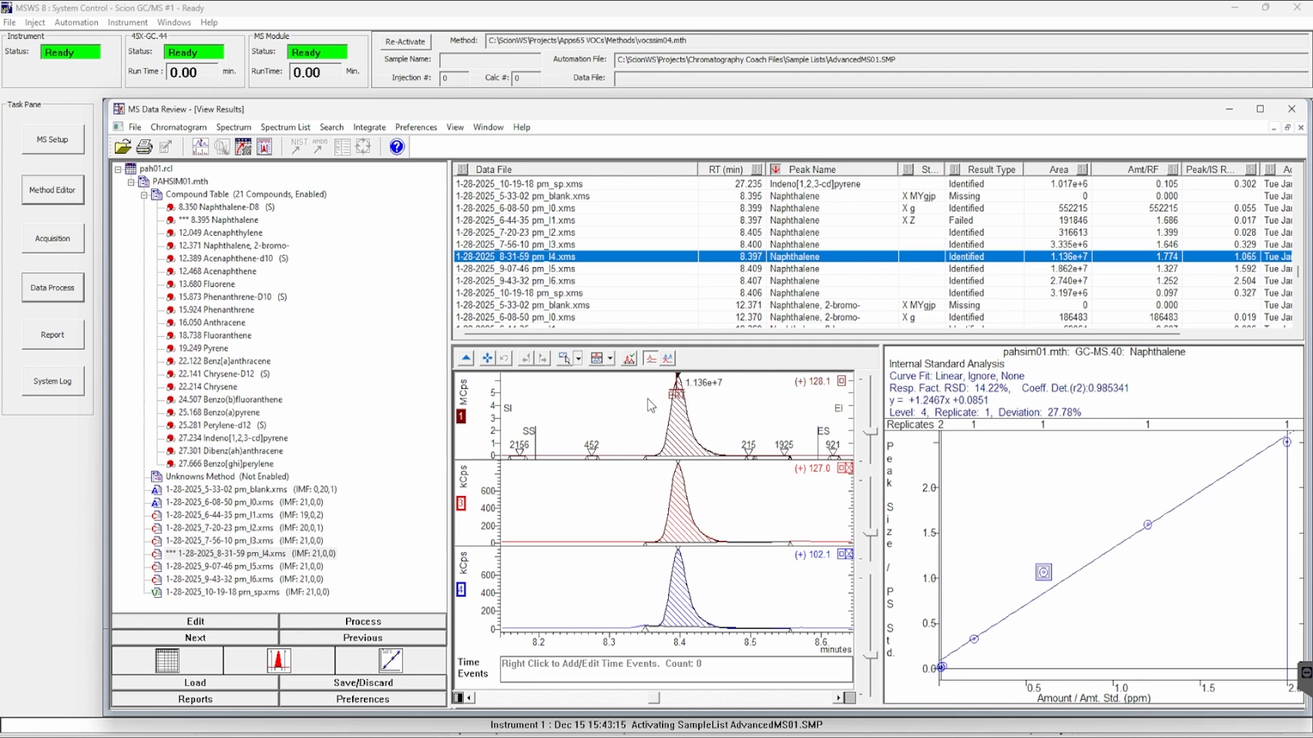
# Step: Hide the naphthalene qualifier ion plots, check the TIC plot against the quan ion, and restore the qualifier plots
pyautogui.click(651, 363)
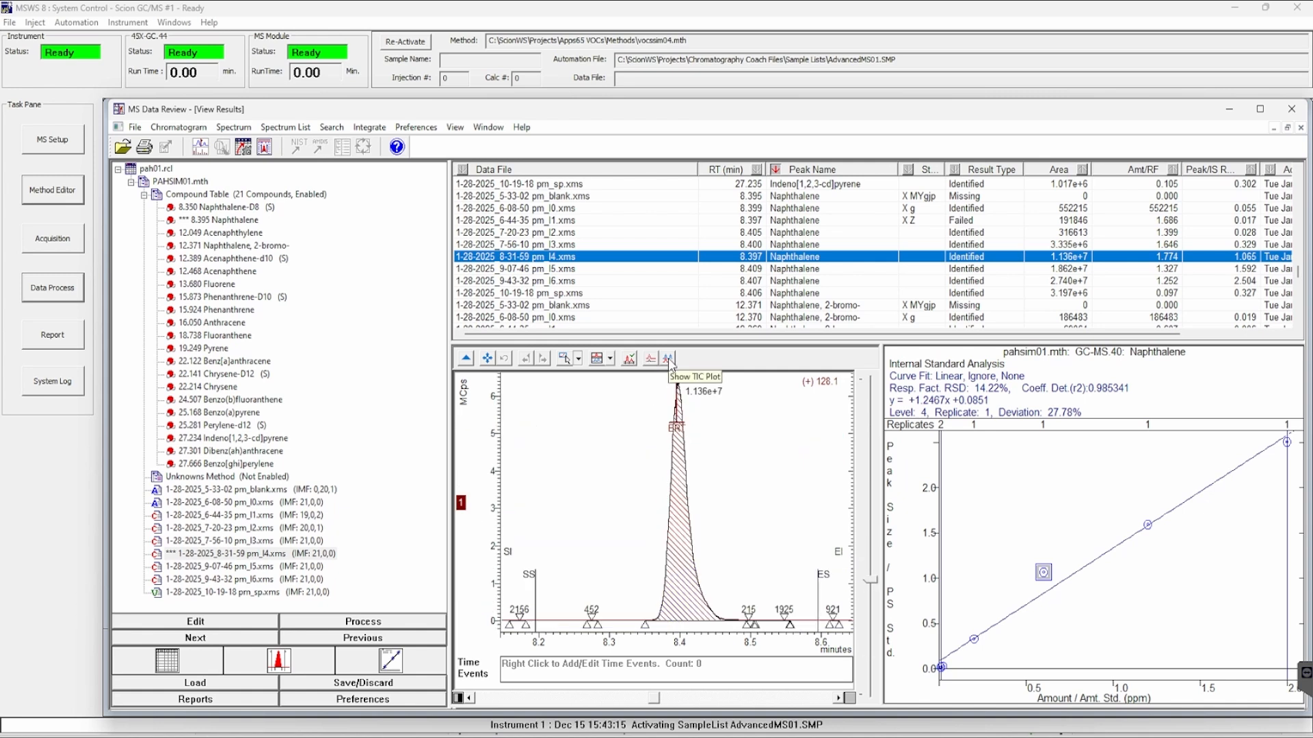
pyautogui.click(668, 359)
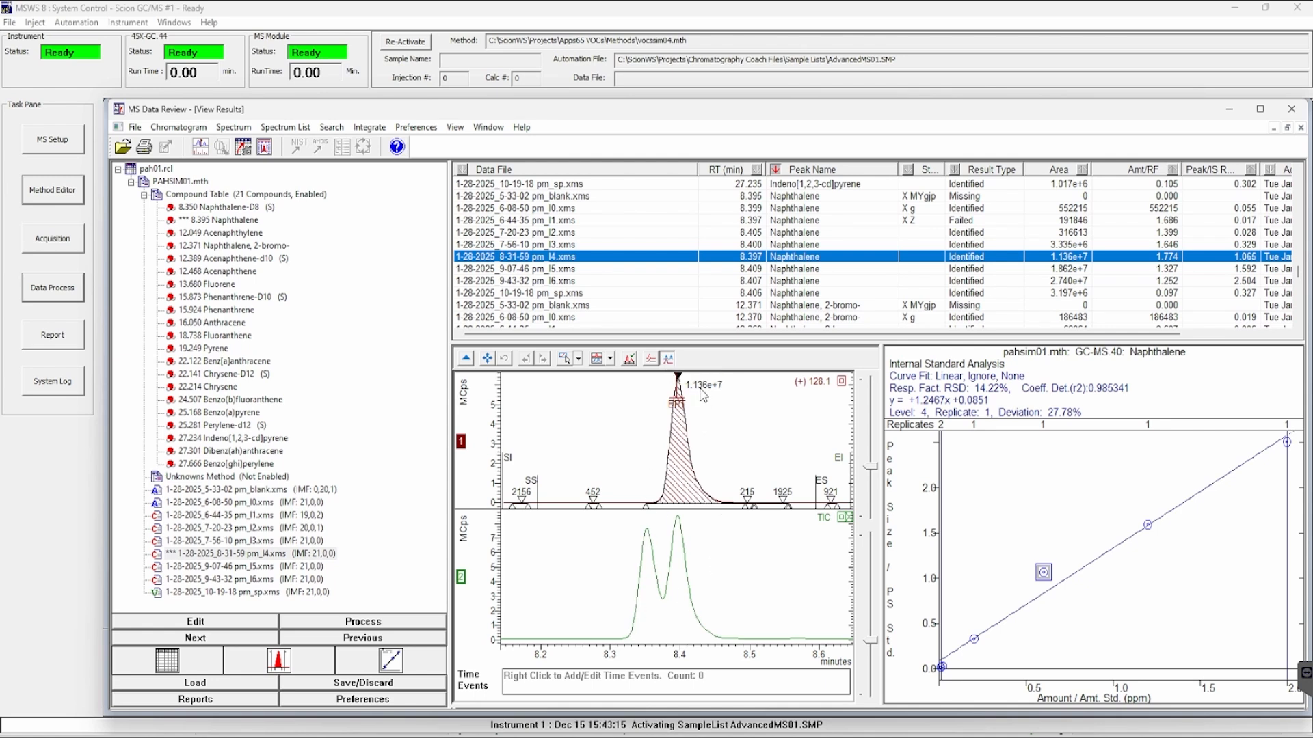
pyautogui.click(670, 360)
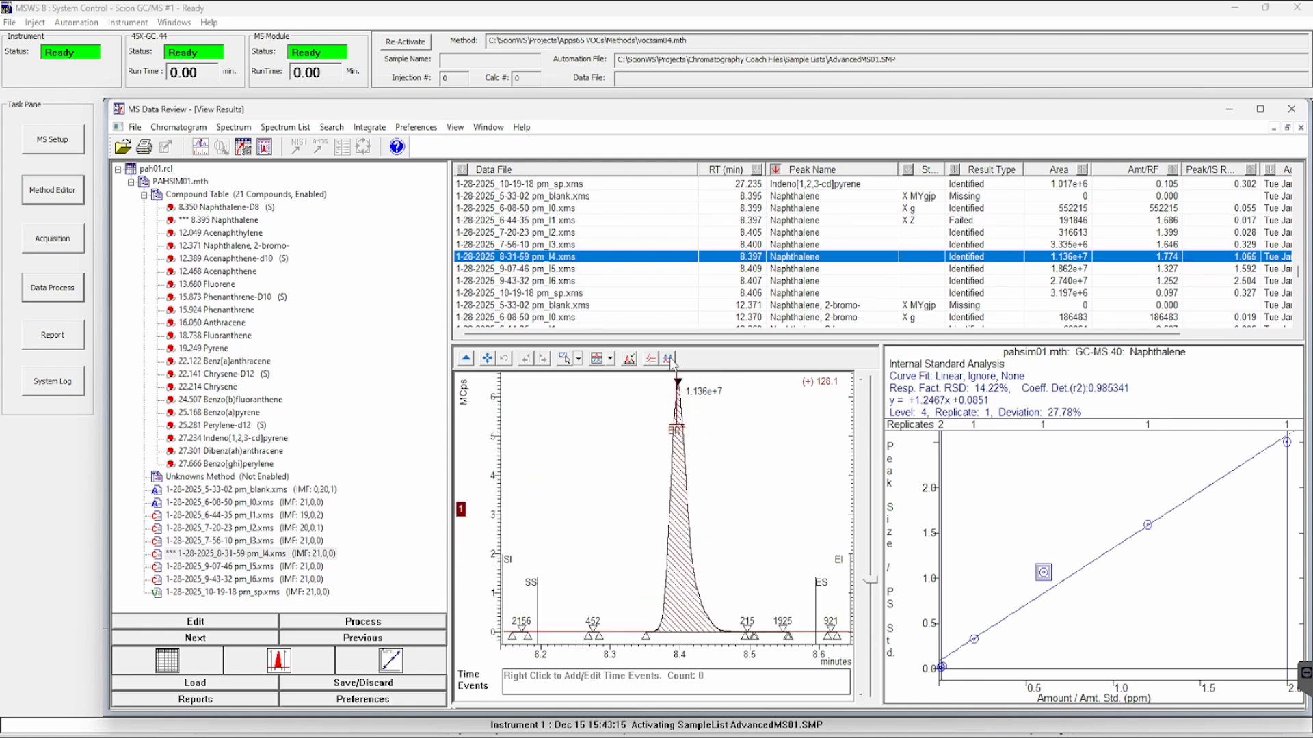
pyautogui.click(611, 360)
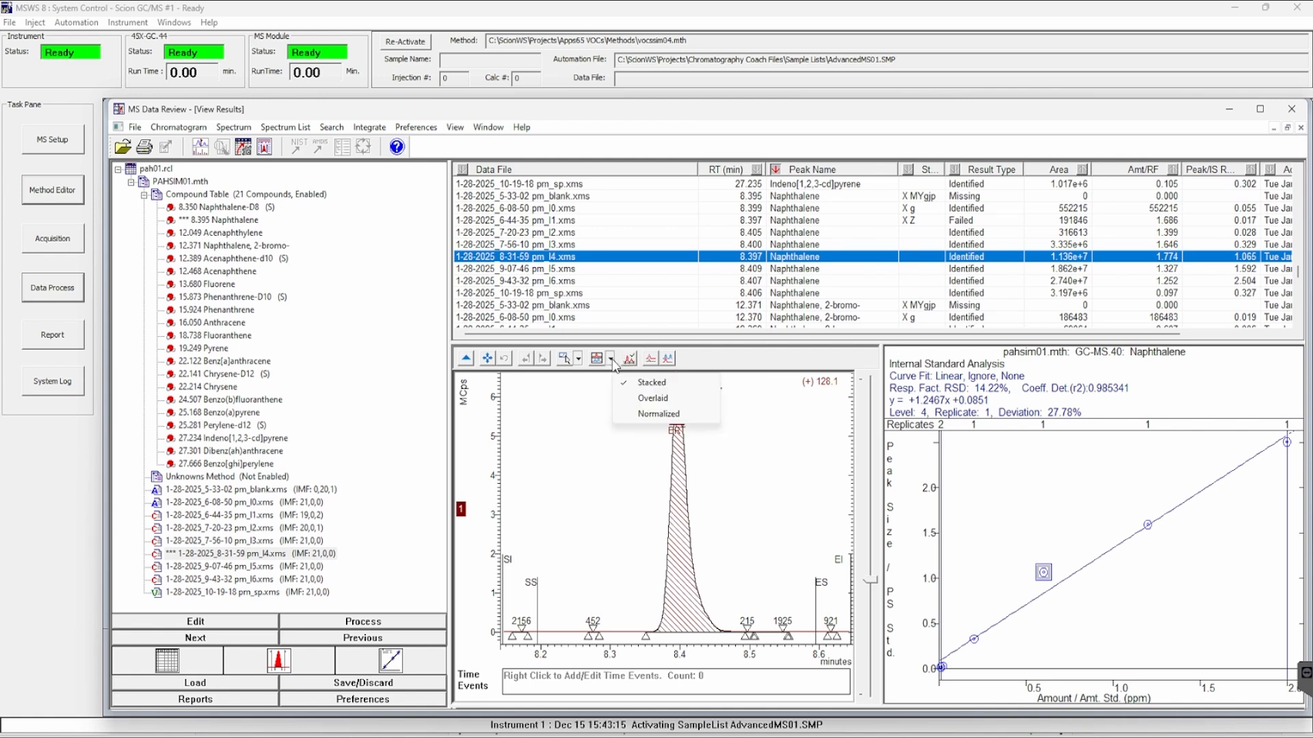
pyautogui.click(650, 359)
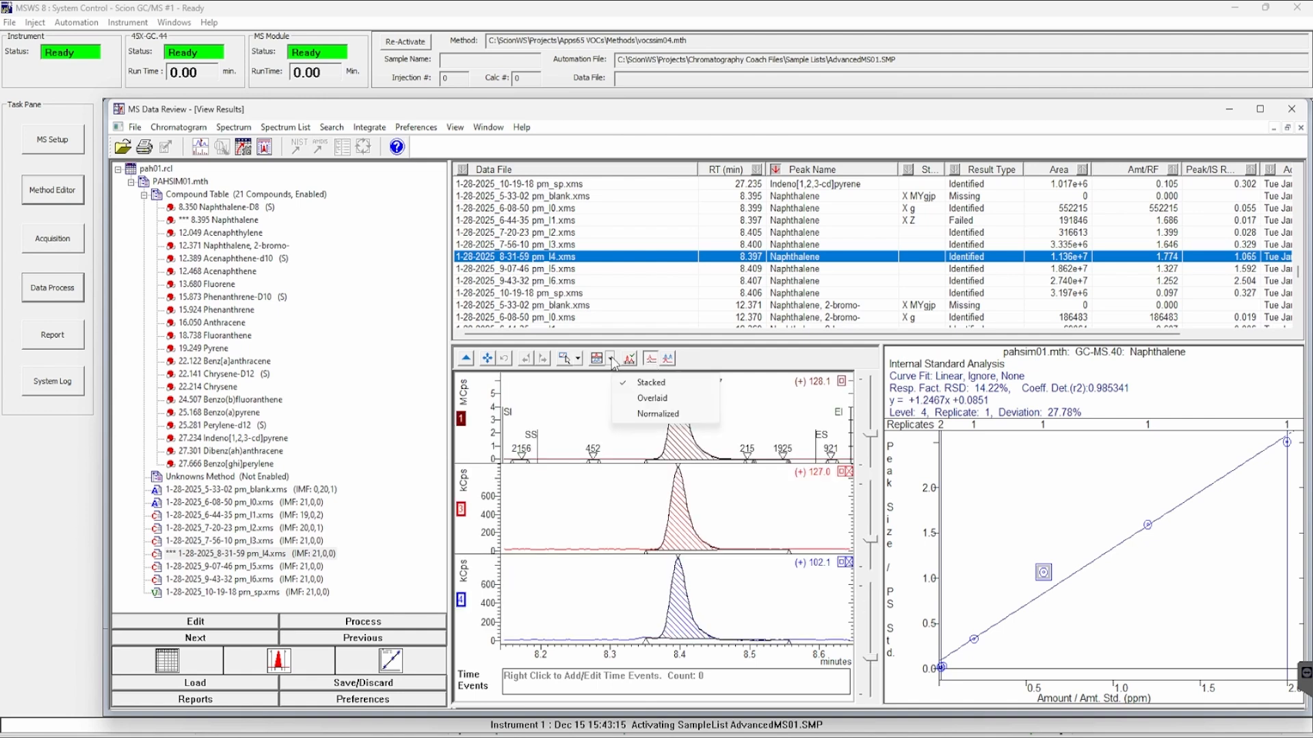
# Step: View the ion chromatograms overlaid, return them to the stacked layout, and keep Zoom Chromatogram as the cursor mode
pyautogui.click(648, 399)
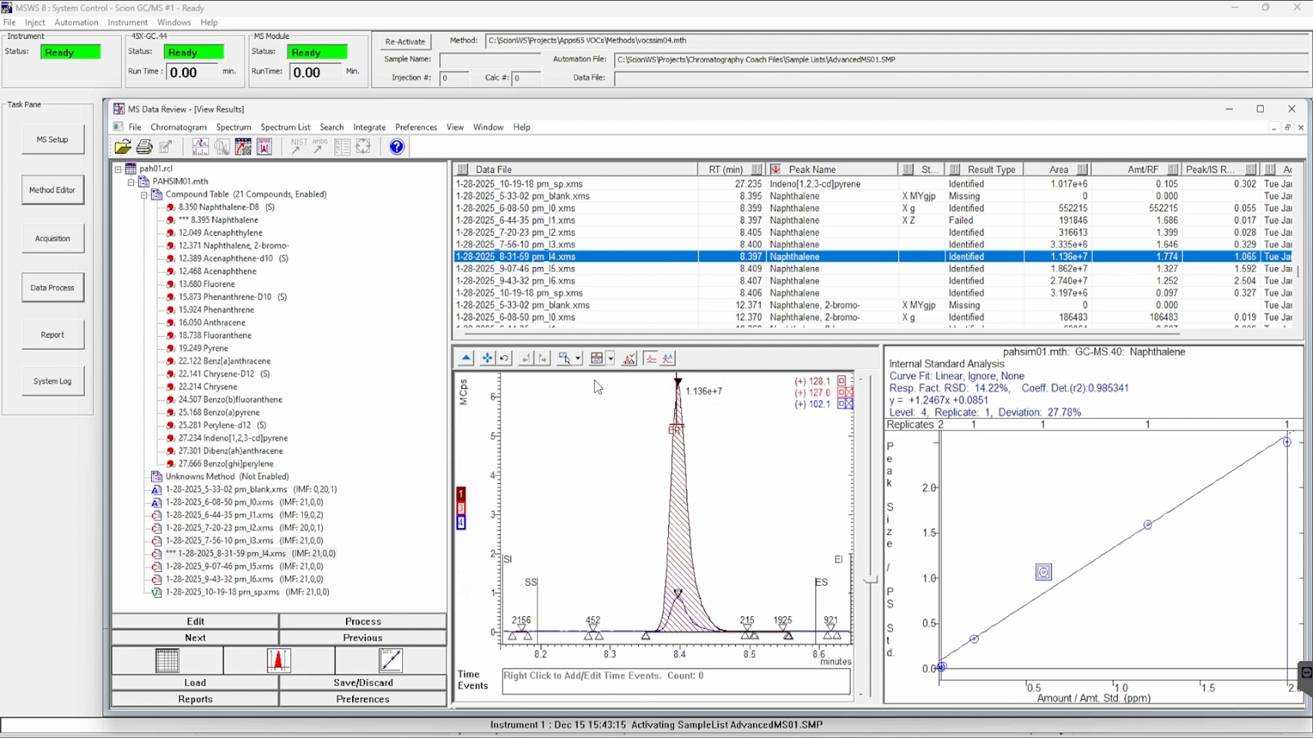
pyautogui.click(610, 359)
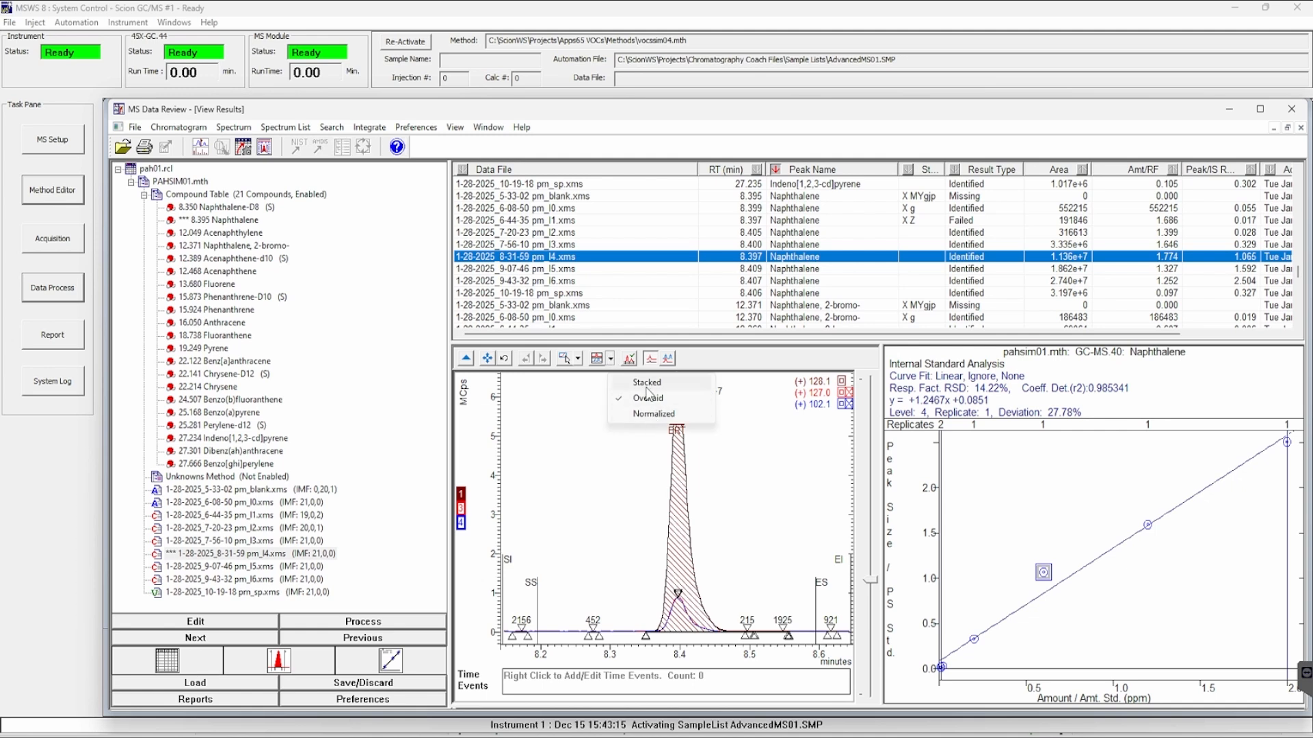
pyautogui.click(647, 383)
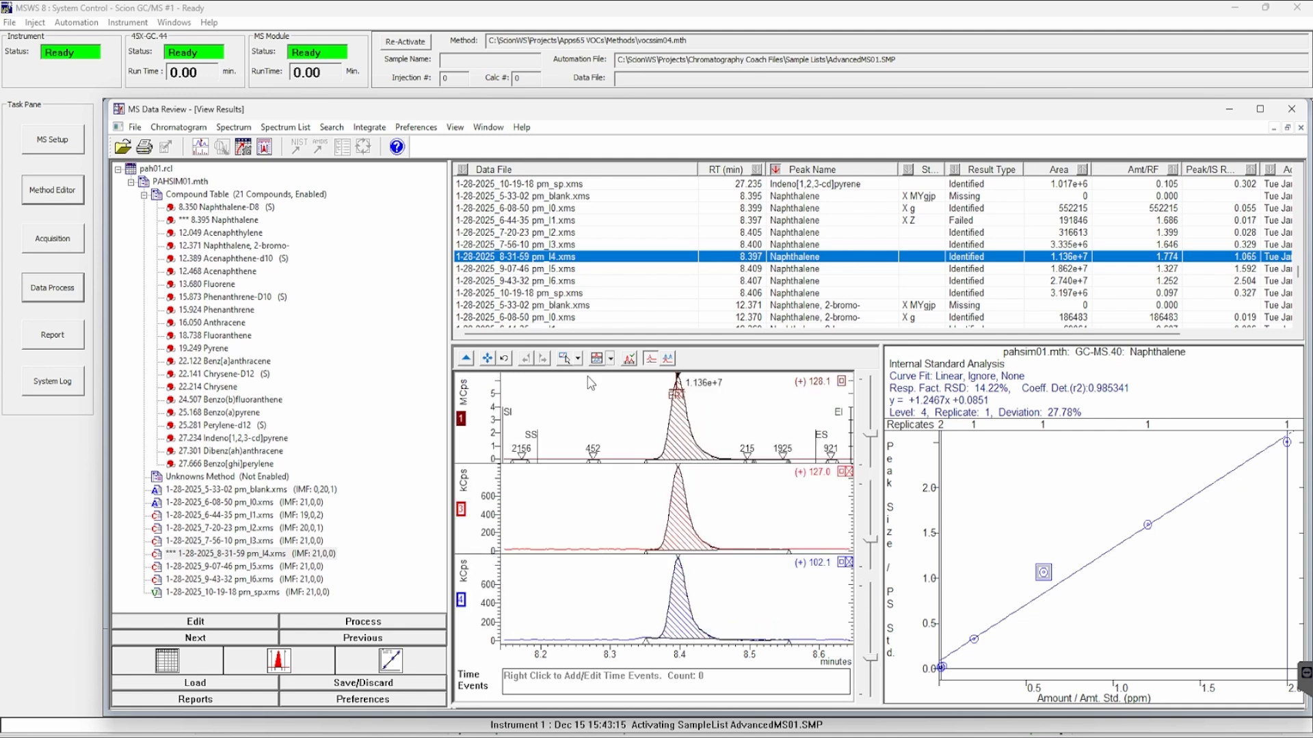
pyautogui.click(578, 359)
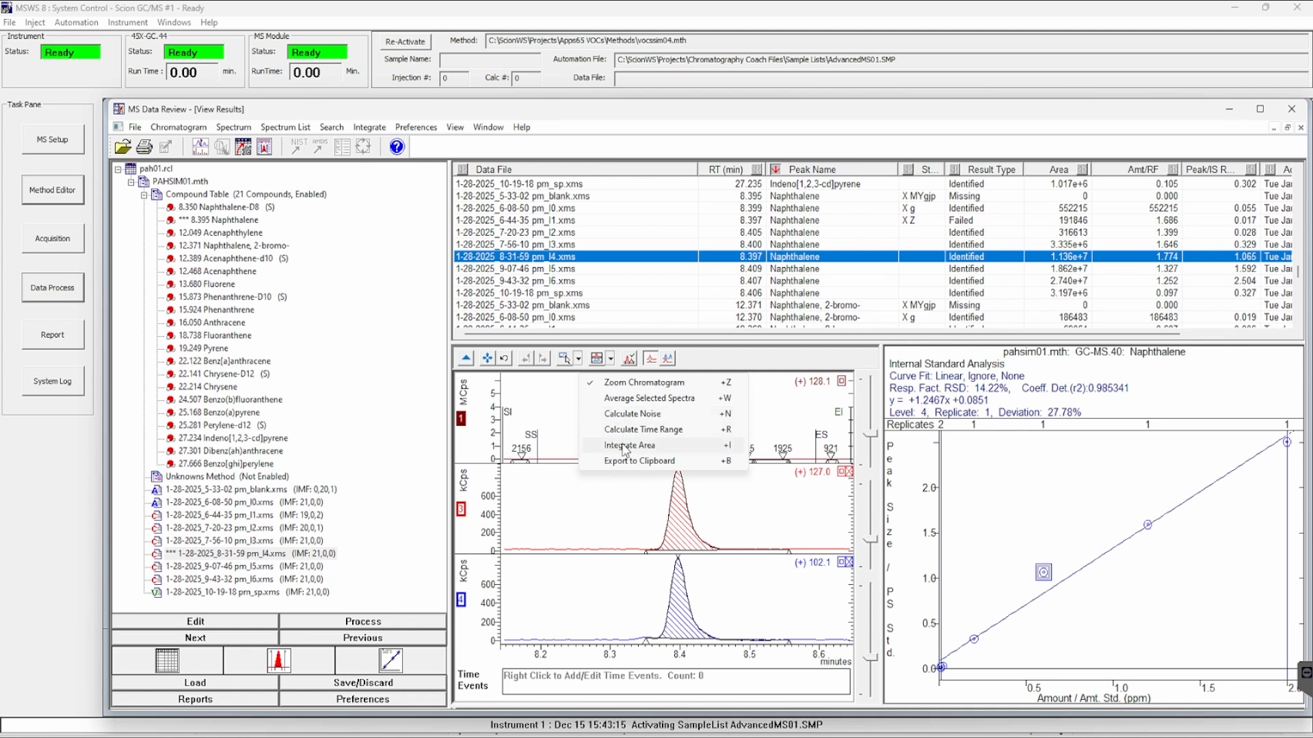
pyautogui.click(619, 384)
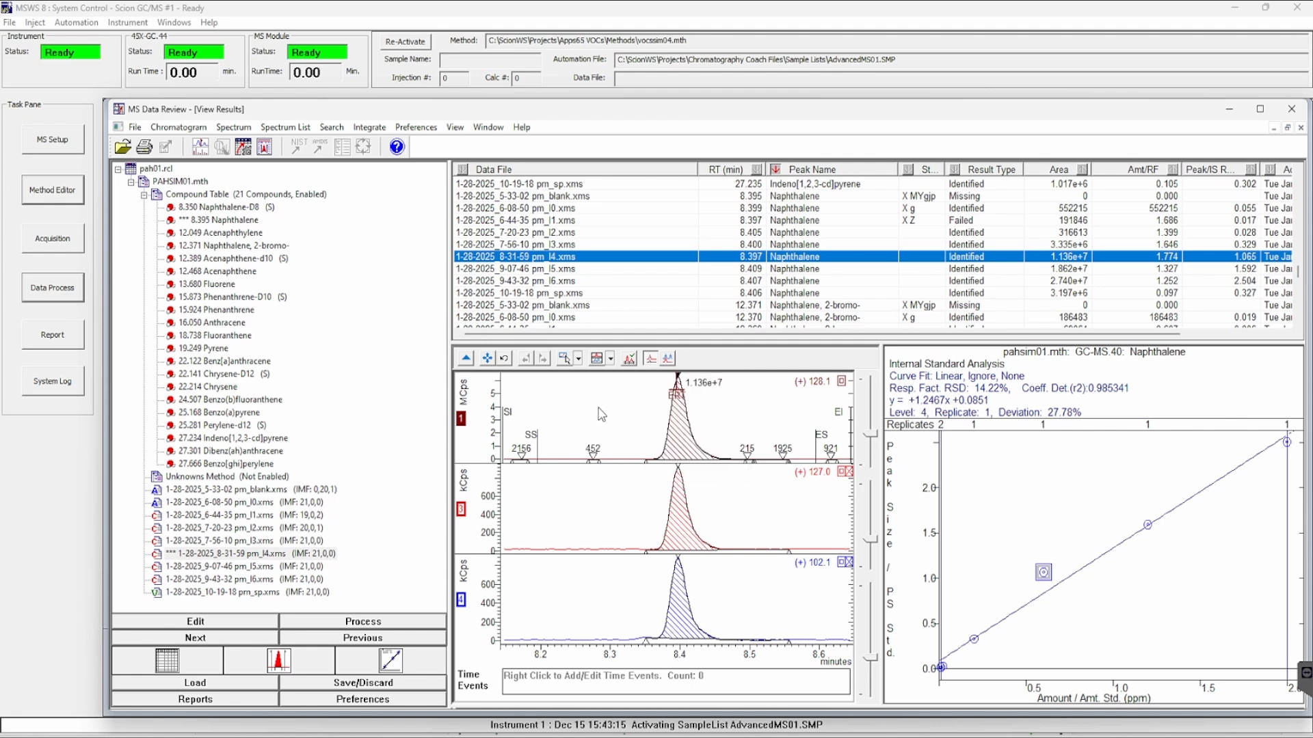
# Step: Manually reintegrate the L4 naphthalene quan ion peak with a baseline from about 8.37 to 8.45 minutes and restore the full chromatogram range
pyautogui.moveTo(594, 409)
pyautogui.mouseDown()
pyautogui.moveTo(696, 470)
pyautogui.moveTo(835, 496)
pyautogui.mouseUp()
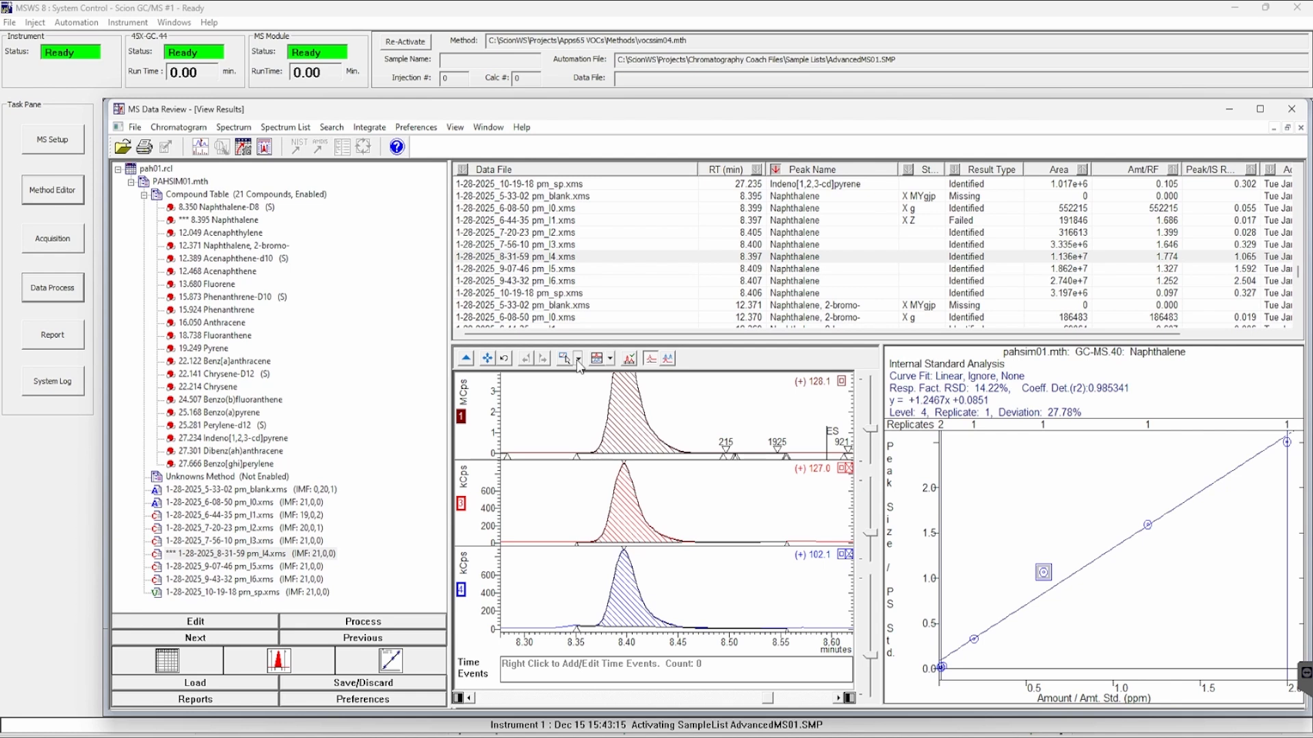
pyautogui.click(577, 359)
pyautogui.click(592, 459)
pyautogui.moveTo(592, 457); pyautogui.dragTo(679, 455)
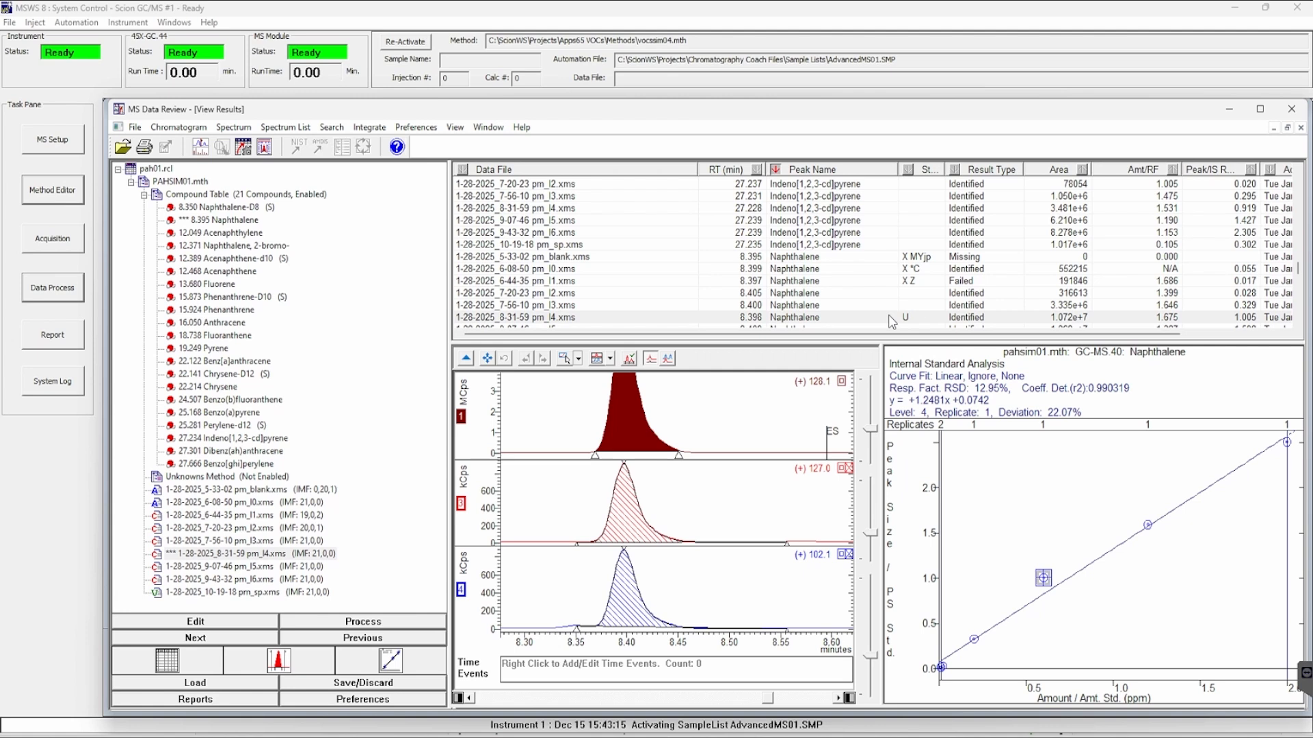
pyautogui.click(487, 362)
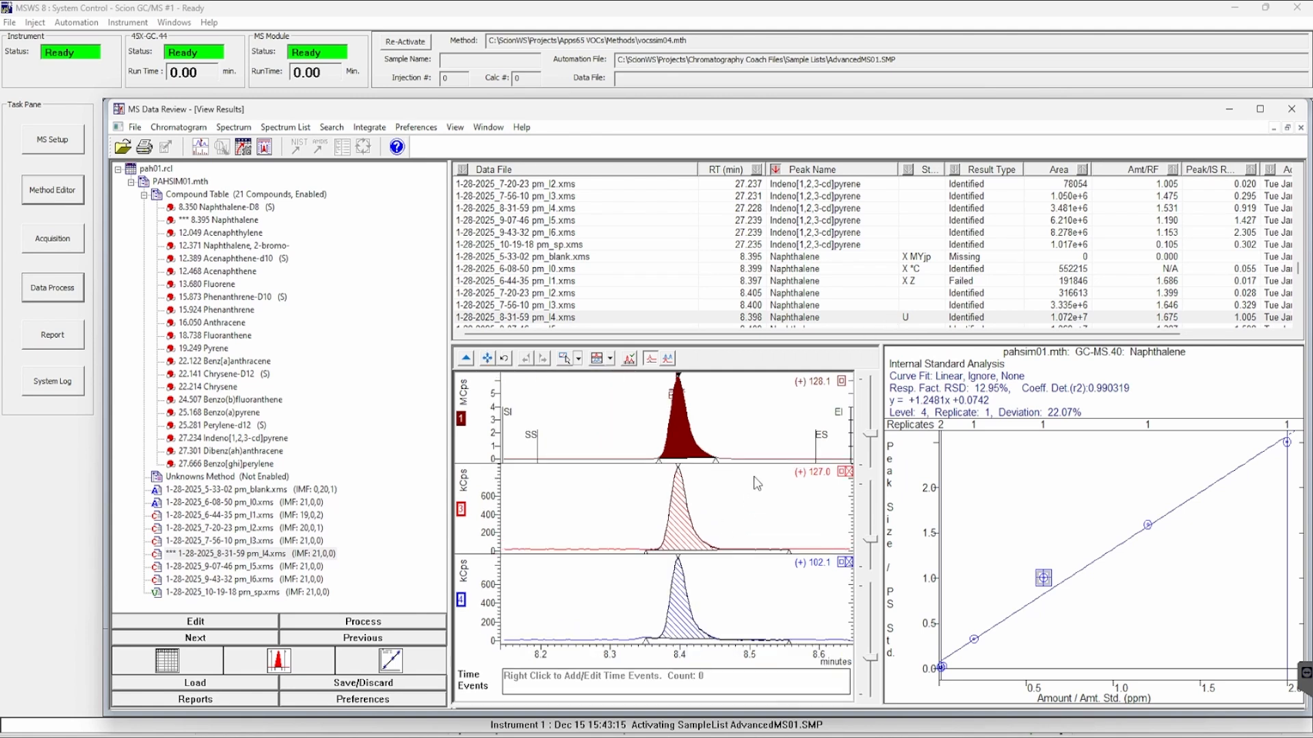
# Step: Open the Results View preferences and review the results to display and the columns available for the results list
pyautogui.click(359, 699)
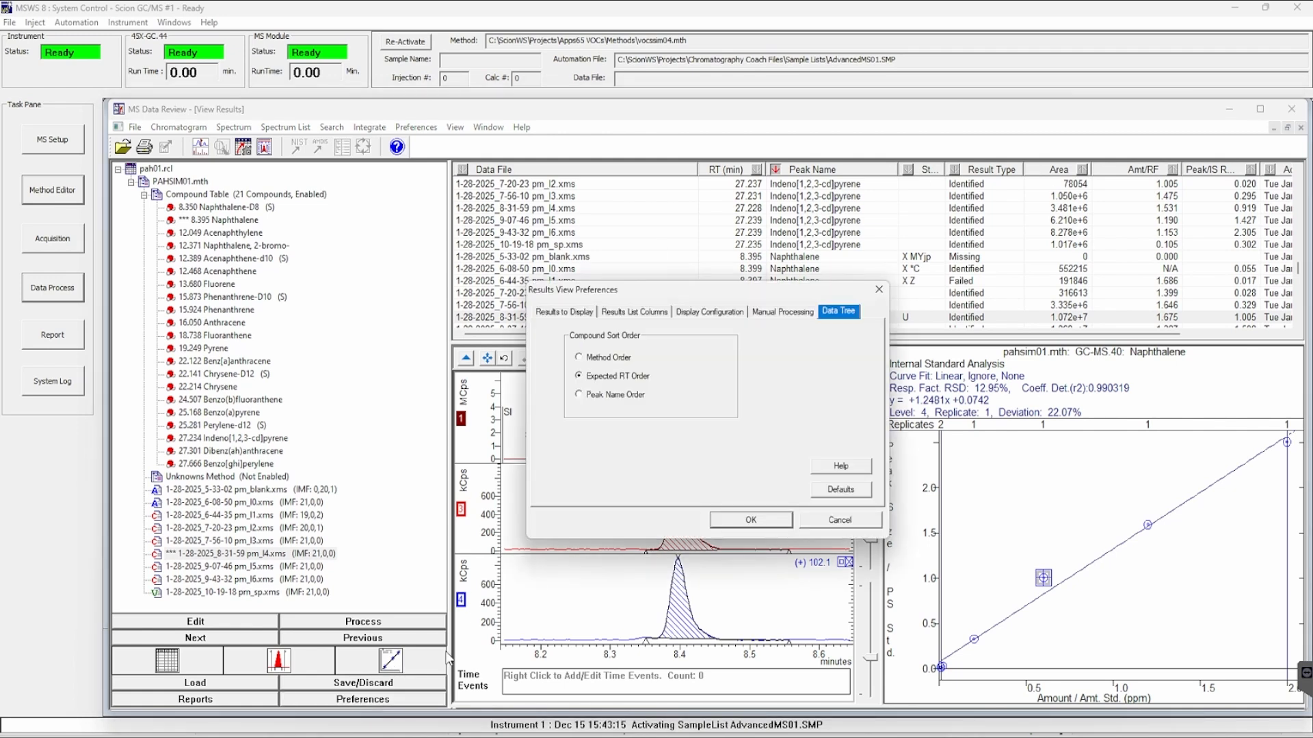
pyautogui.click(559, 312)
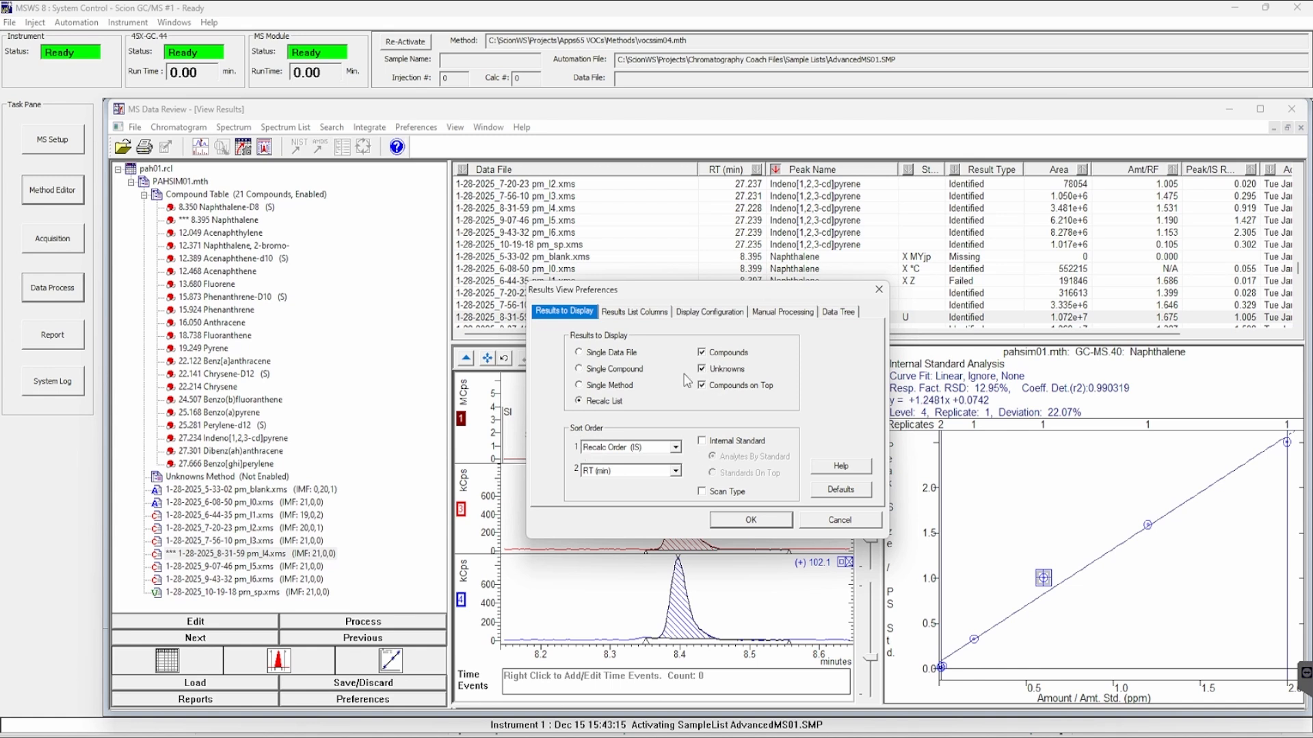
pyautogui.click(626, 315)
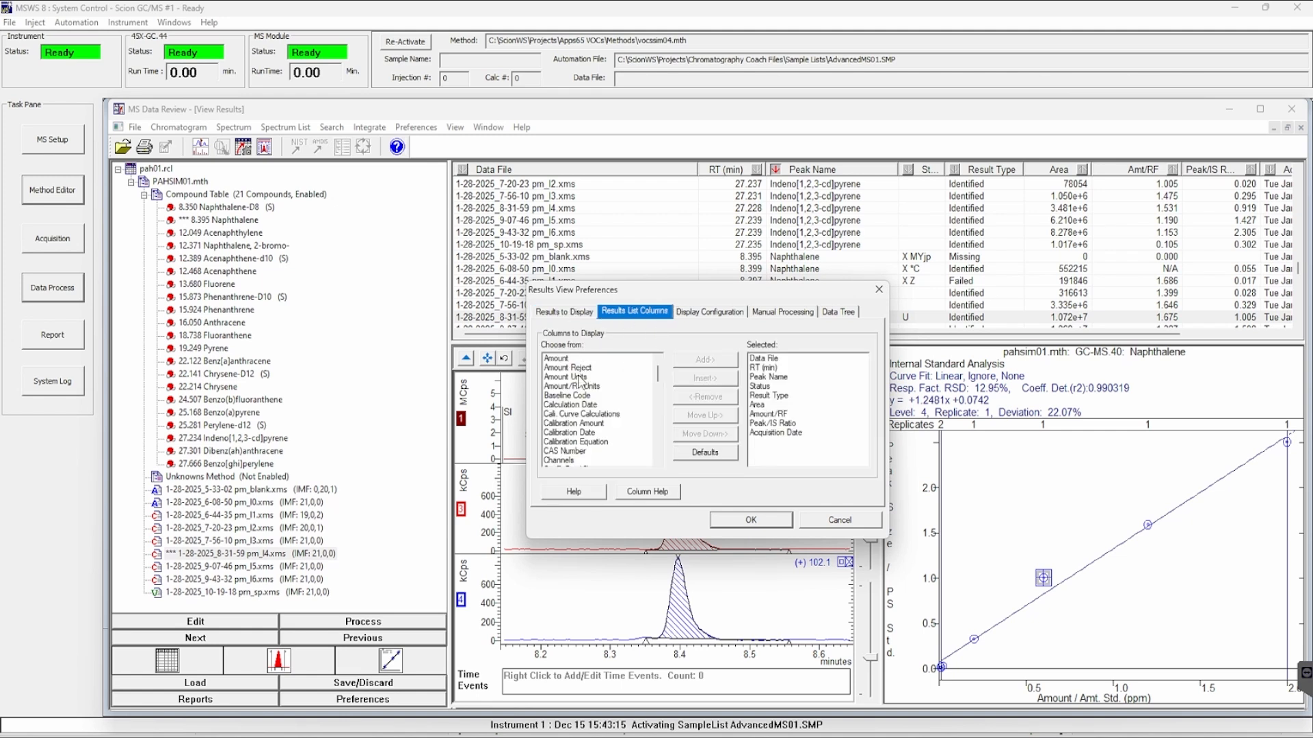
pyautogui.scroll(-4, 583, 393)
pyautogui.scroll(-8, 583, 393)
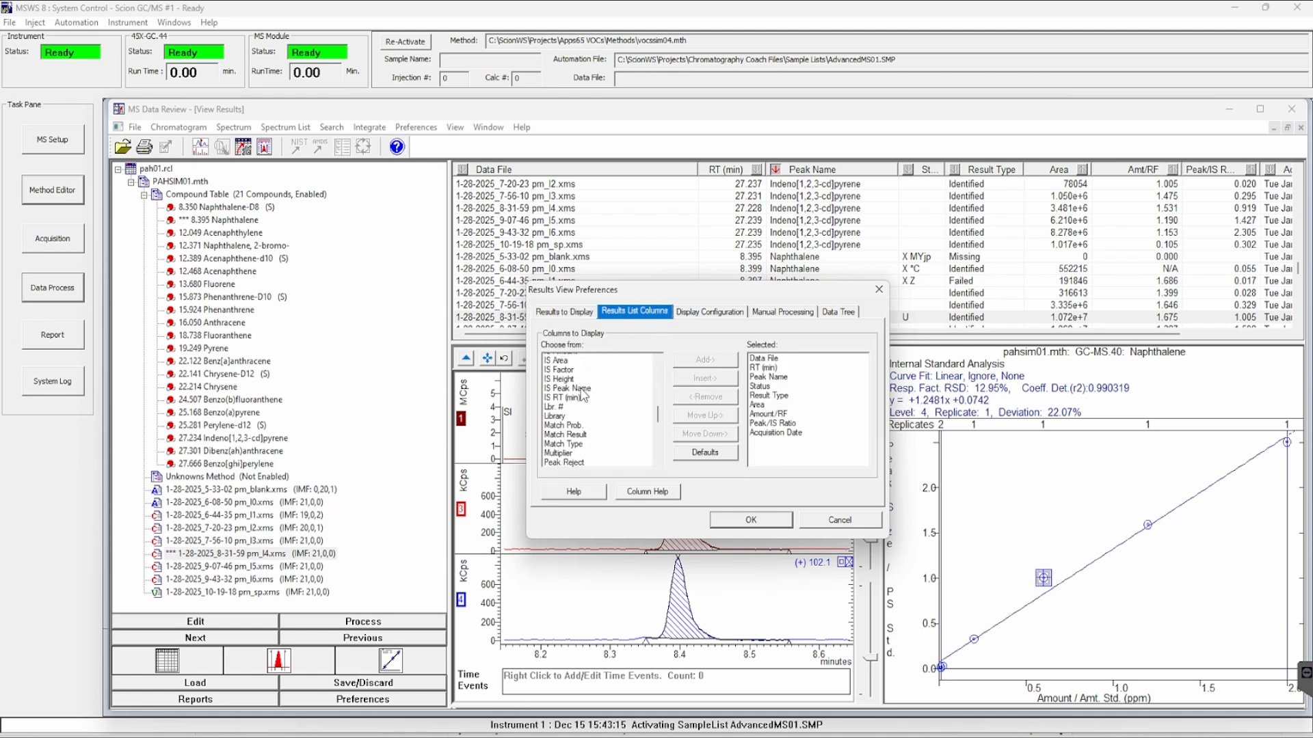
pyautogui.scroll(-8, 584, 394)
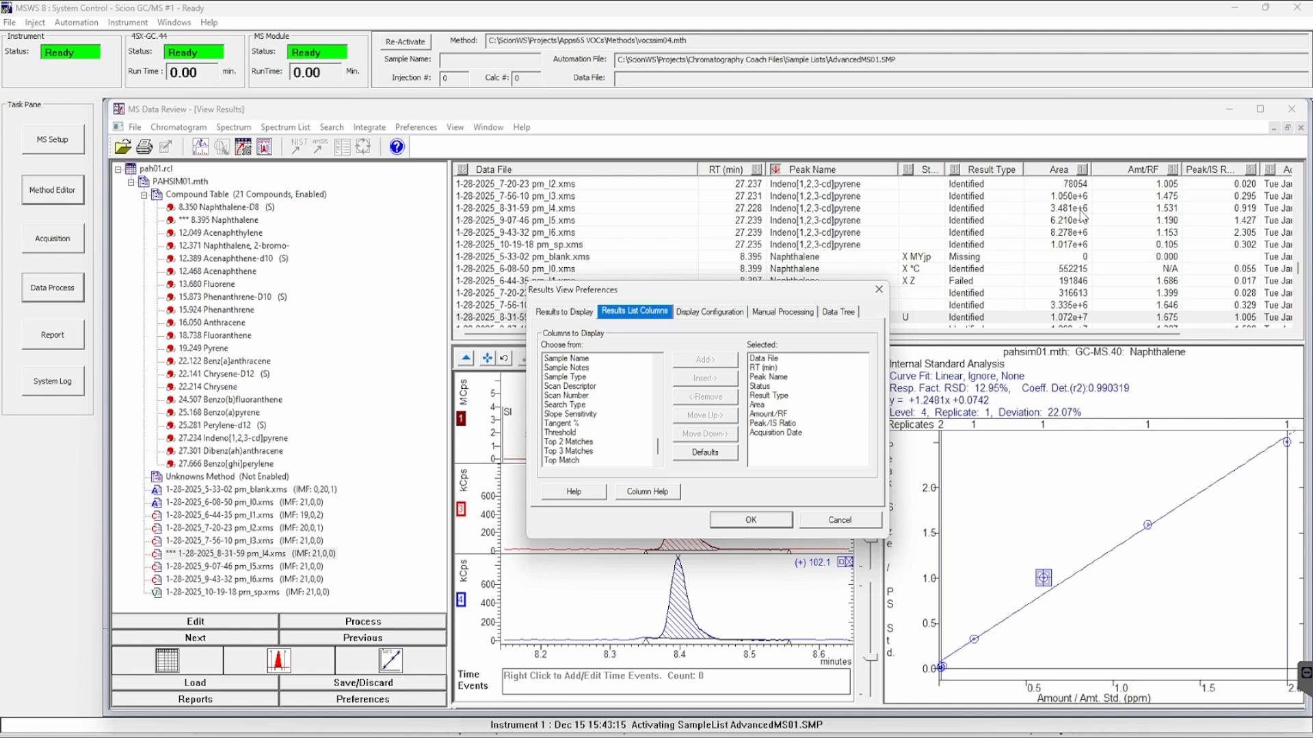
# Step: Review the display configuration, manual processing and data tree preferences, keeping the second pane at None, and leave the preferences without changes
pyautogui.click(700, 318)
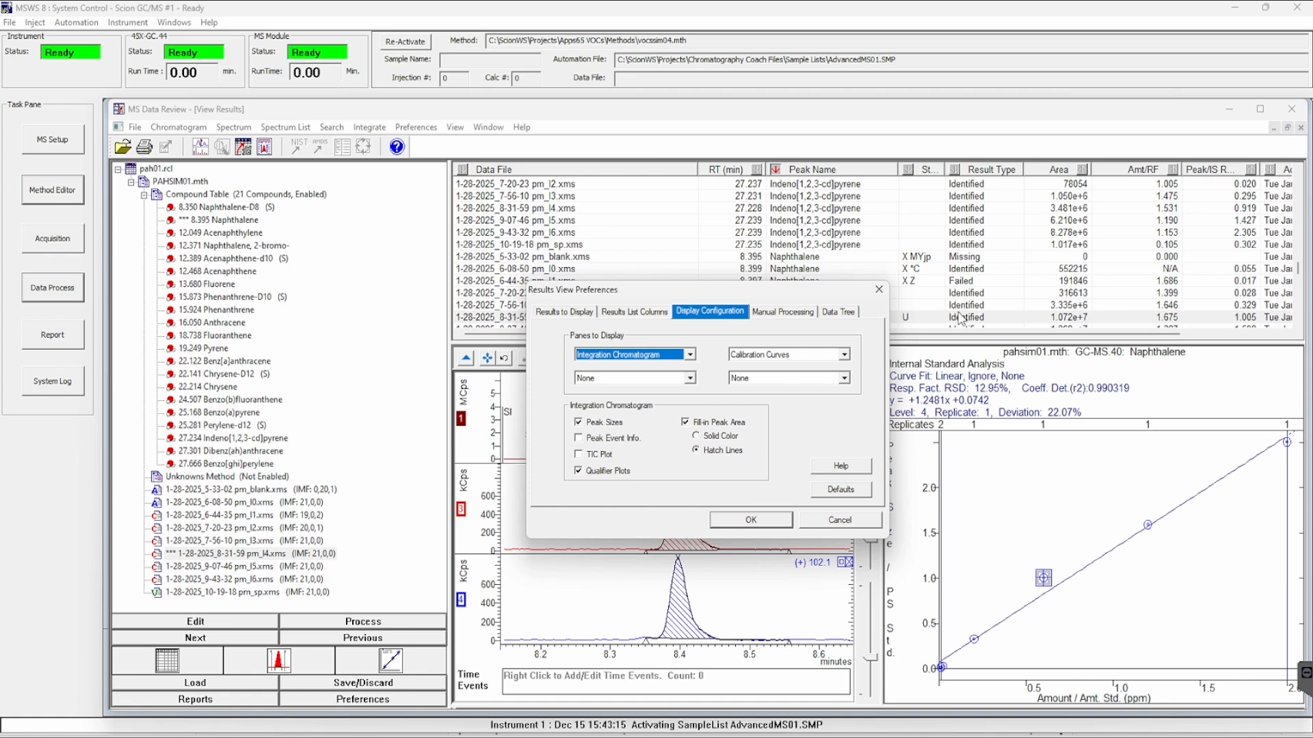
pyautogui.click(687, 380)
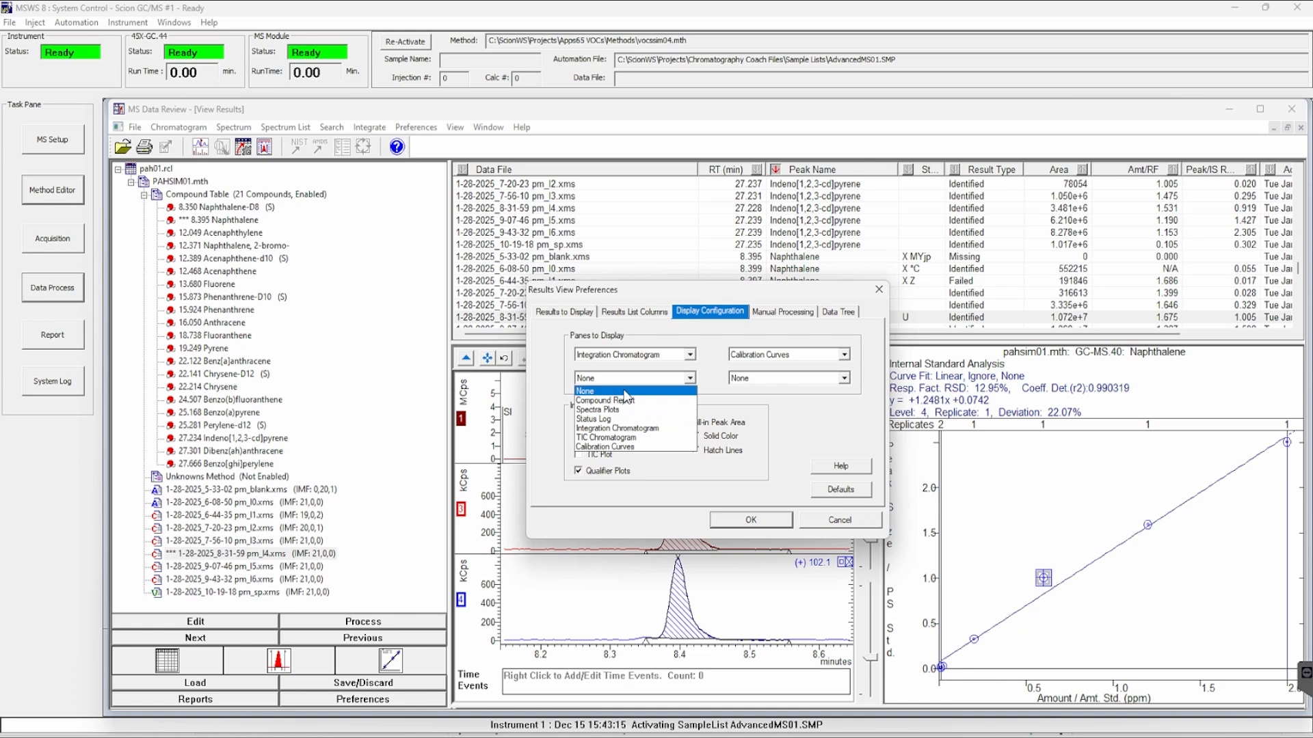
pyautogui.click(606, 393)
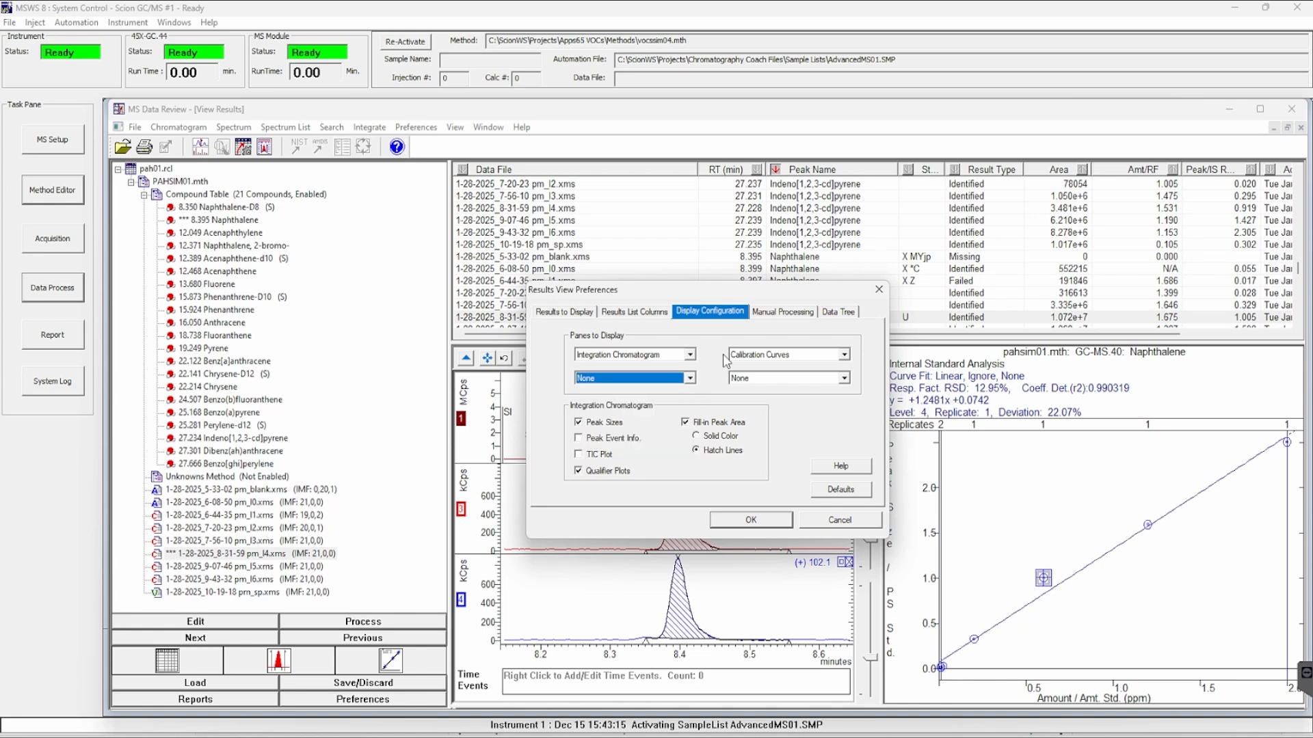
pyautogui.click(772, 311)
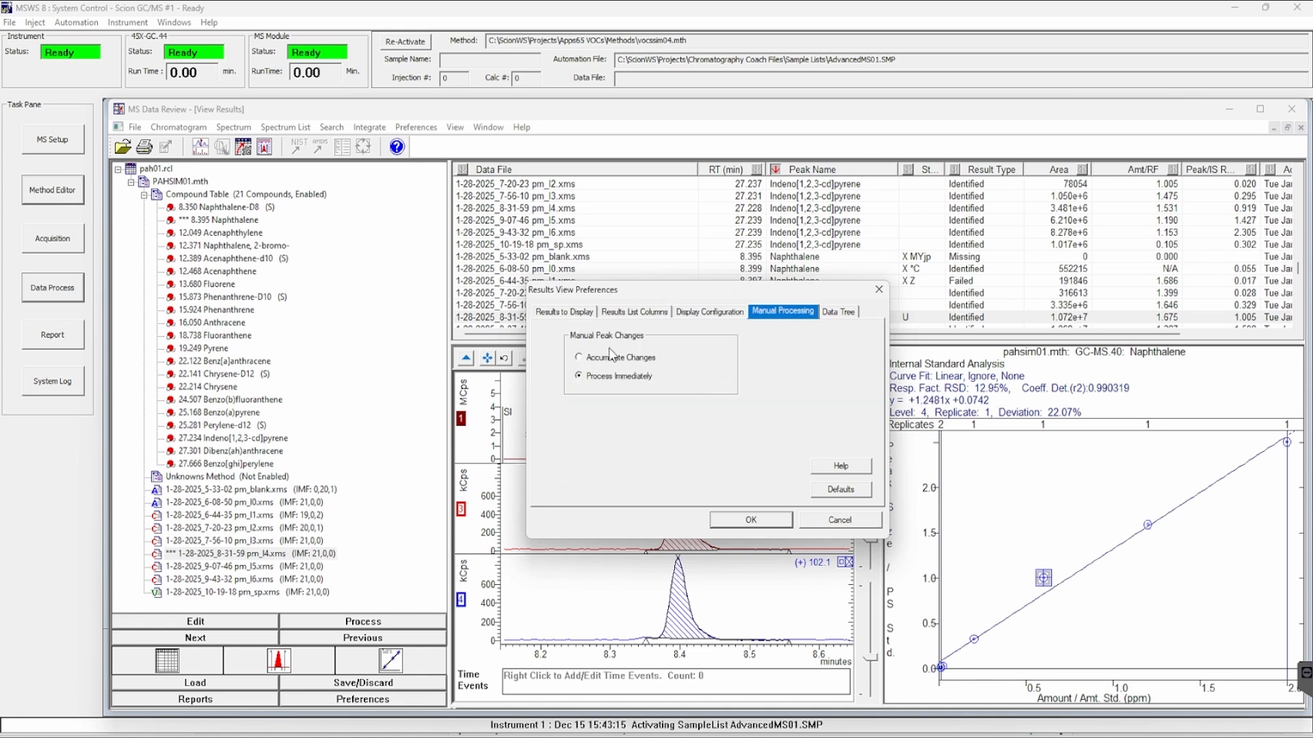
pyautogui.click(838, 313)
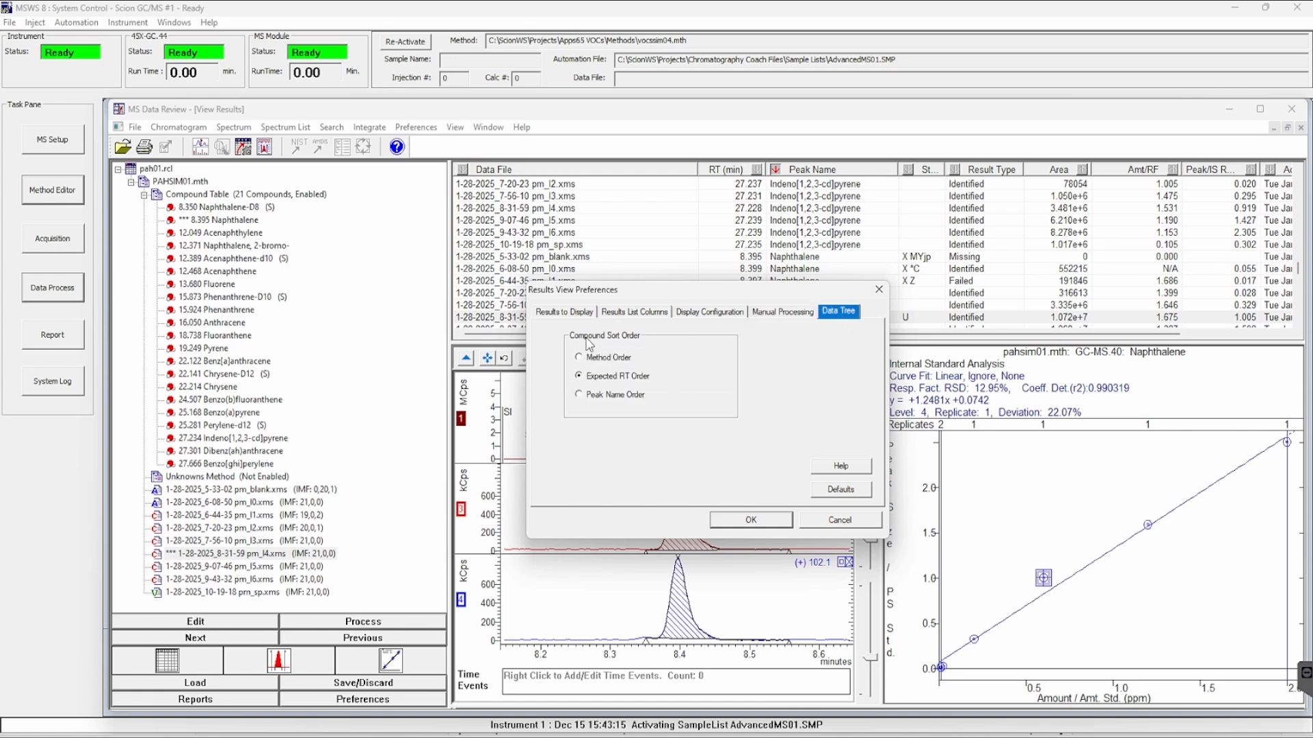
pyautogui.click(840, 521)
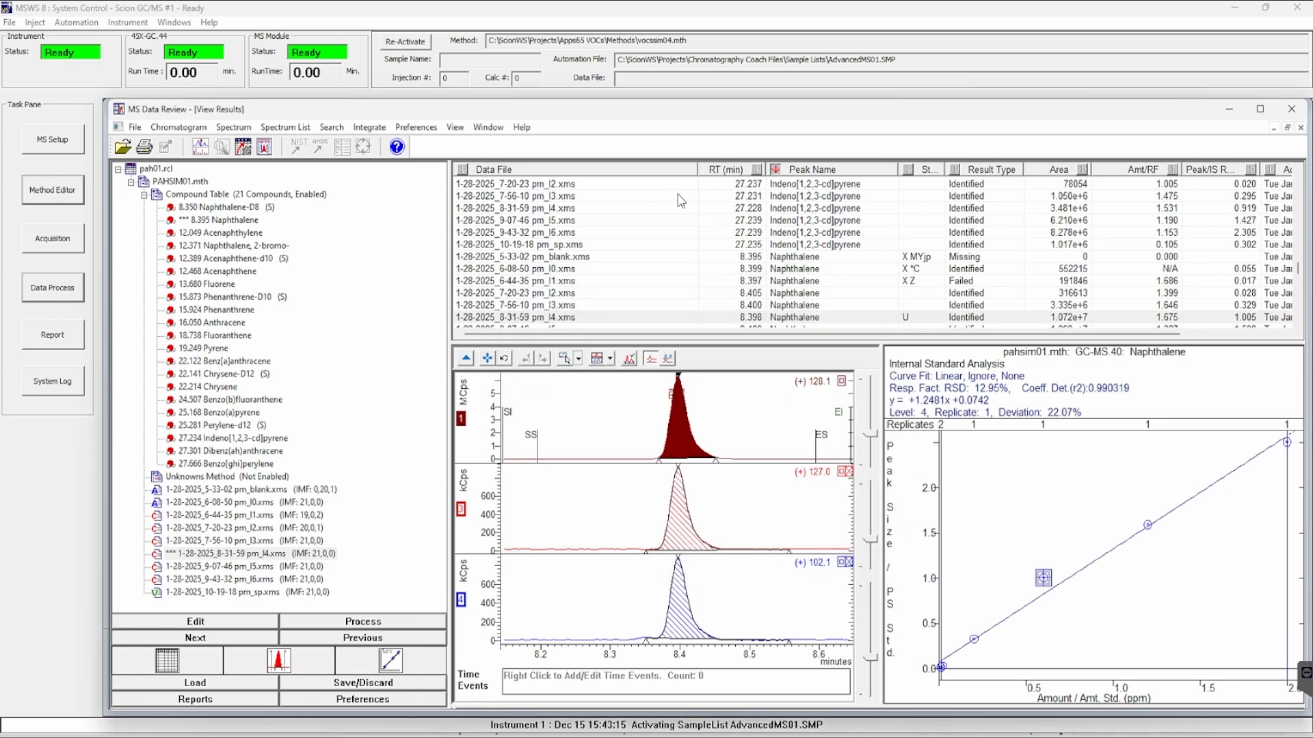
# Step: Sort the results by retention time, peak name and result type in turn, and select the failed naphthalene result of the L1 file
pyautogui.click(732, 171)
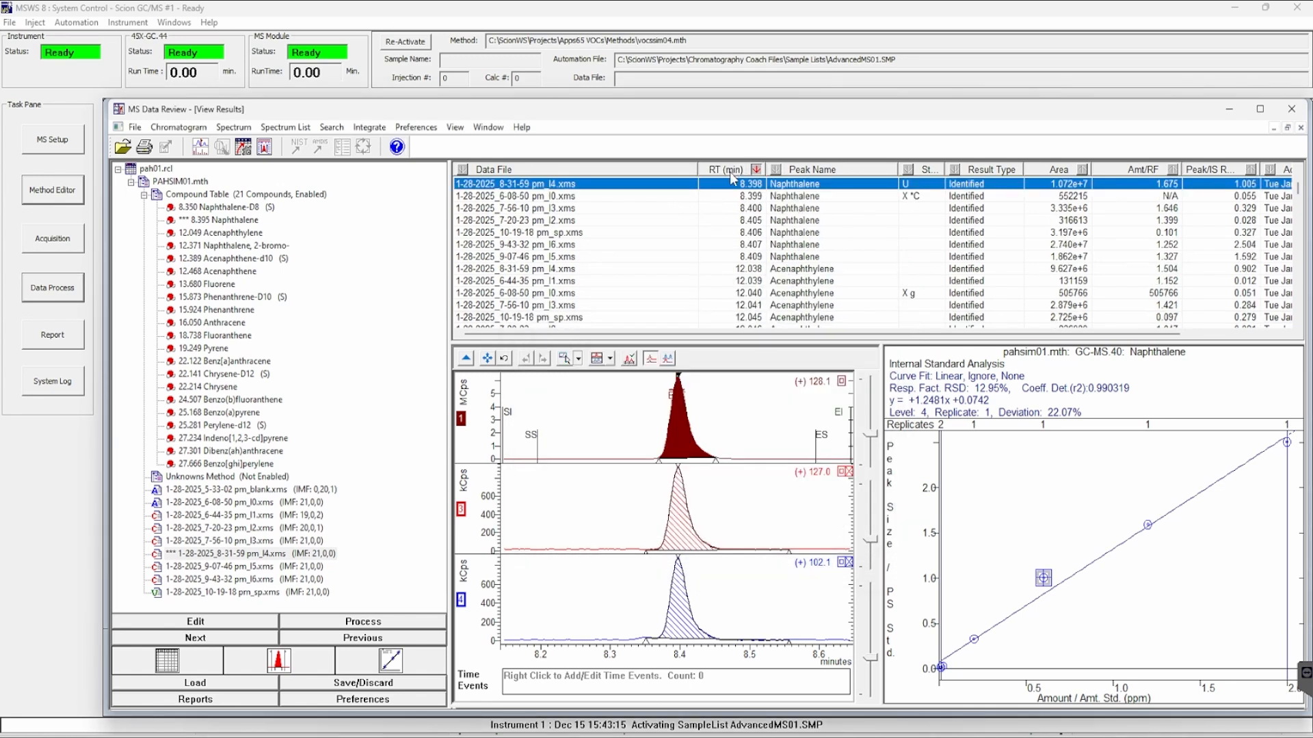
pyautogui.click(815, 171)
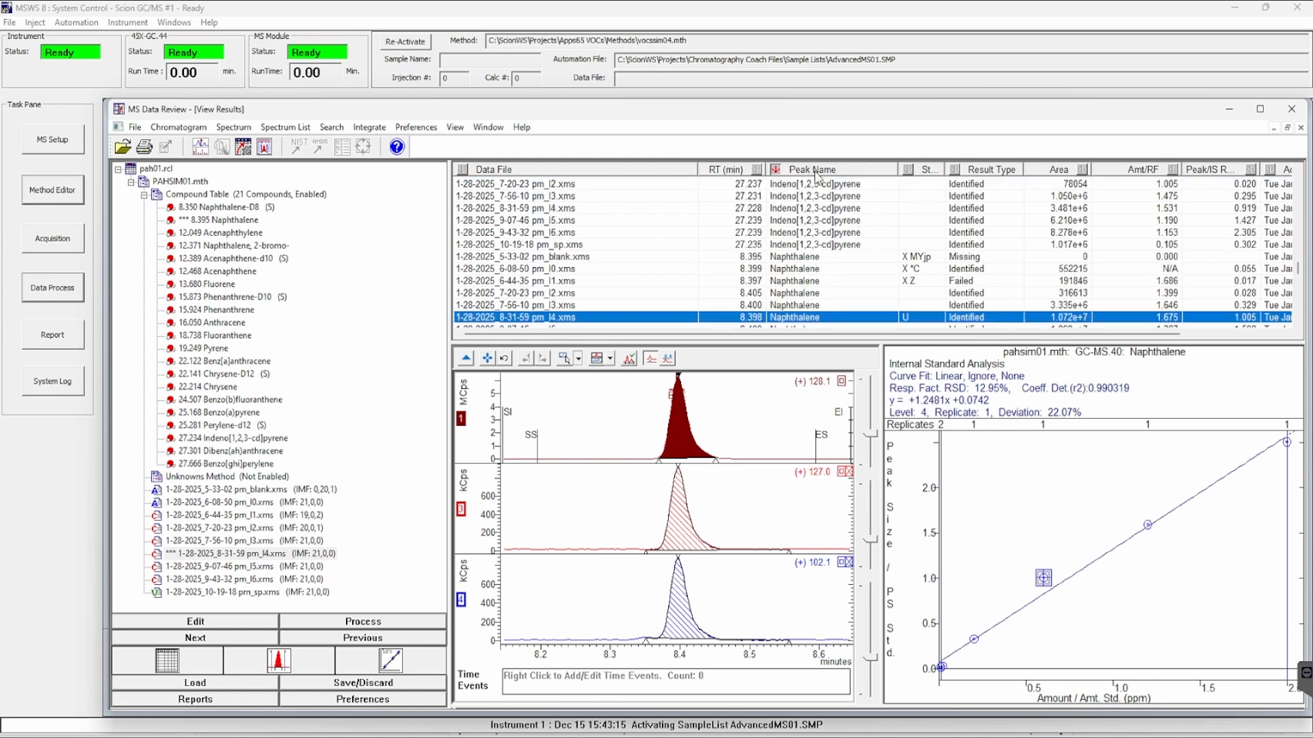
pyautogui.click(991, 170)
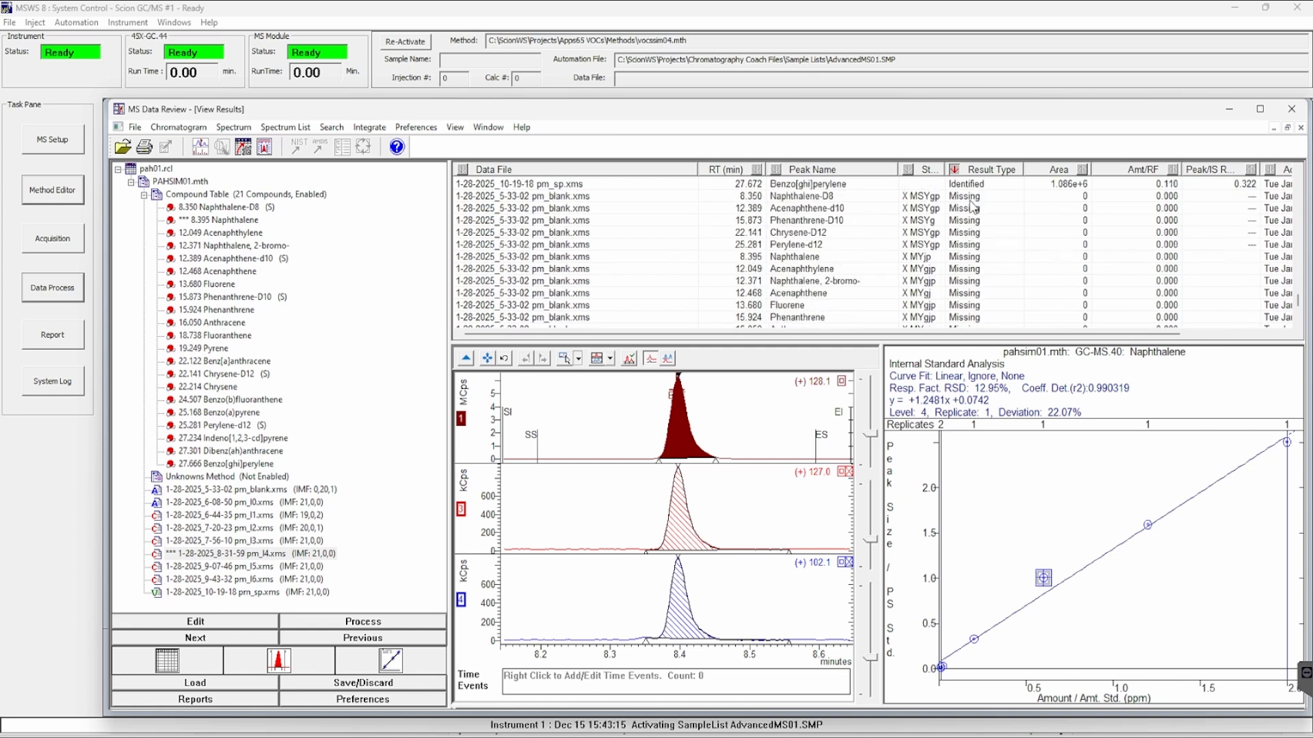
pyautogui.scroll(-5, 964, 260)
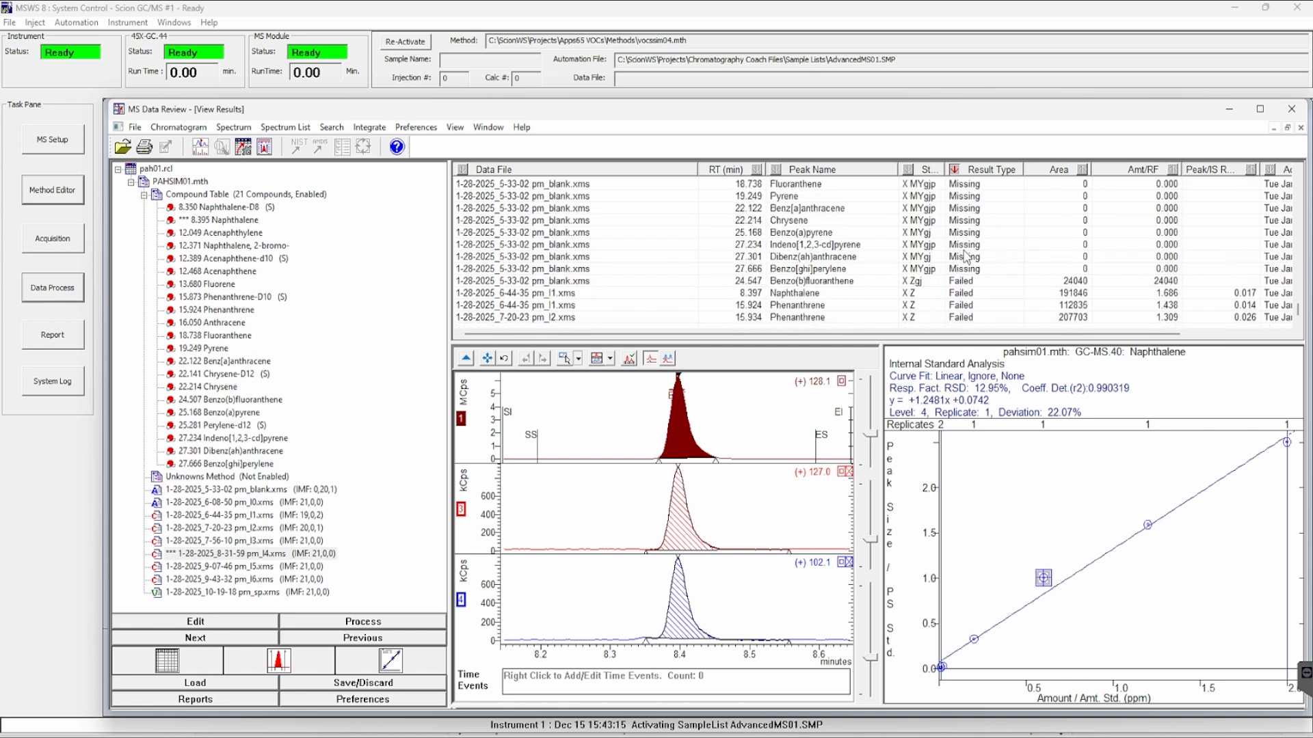
pyautogui.click(542, 296)
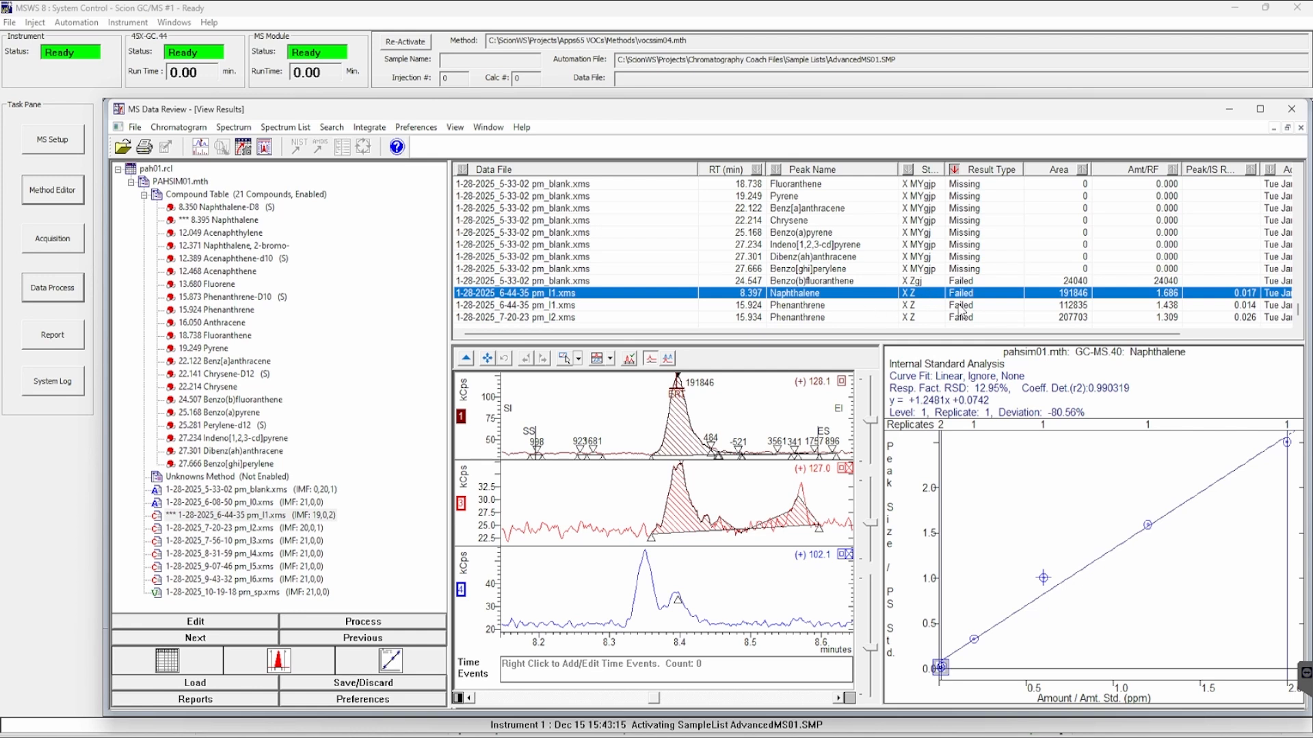
# Step: Sort the results by peak name, select the L4 naphthalene result, and exclude its point from the calibration curve
pyautogui.scroll(2, 779, 301)
pyautogui.click(807, 169)
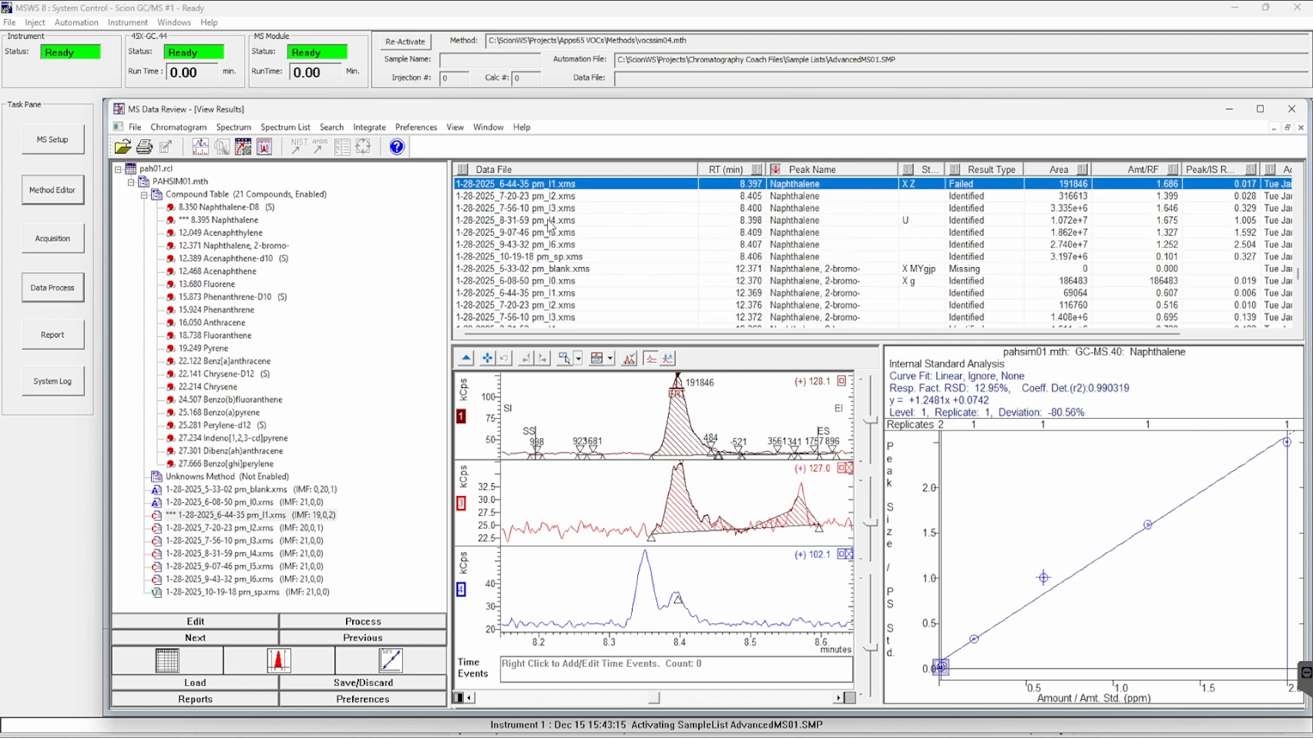
pyautogui.click(784, 222)
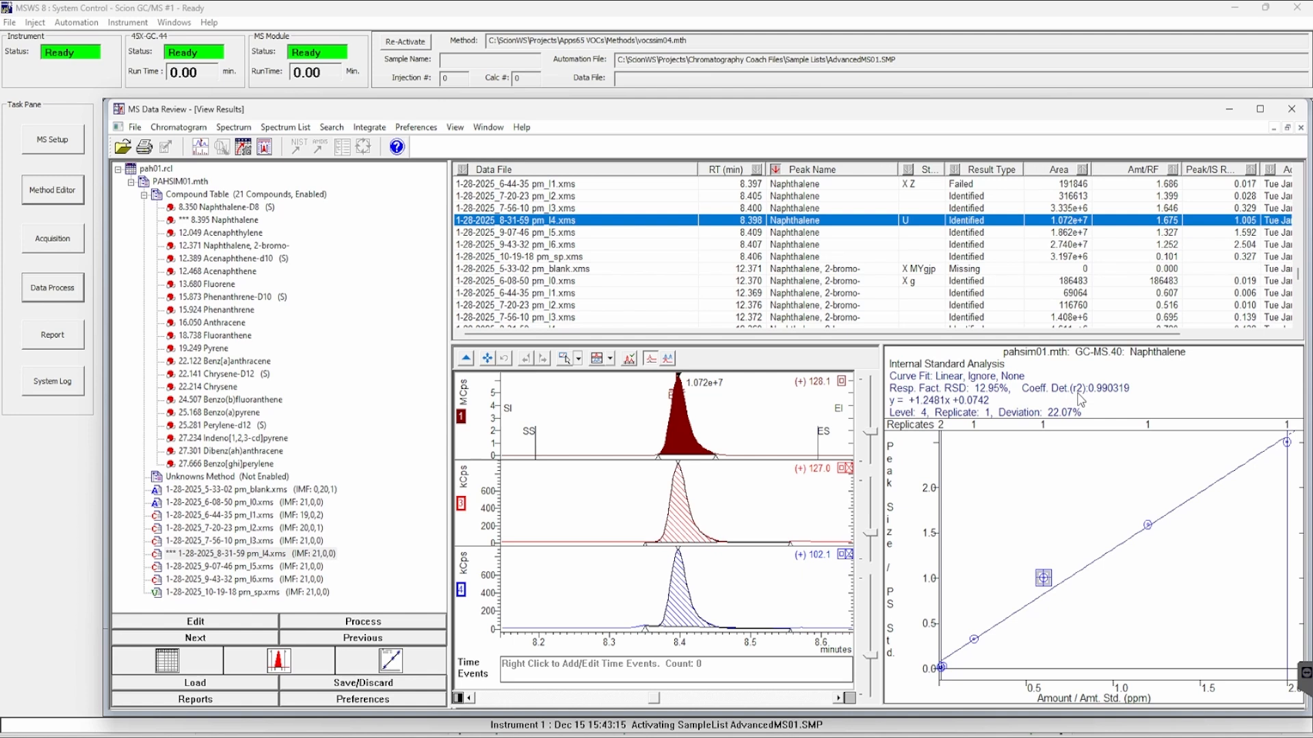
pyautogui.click(1043, 578)
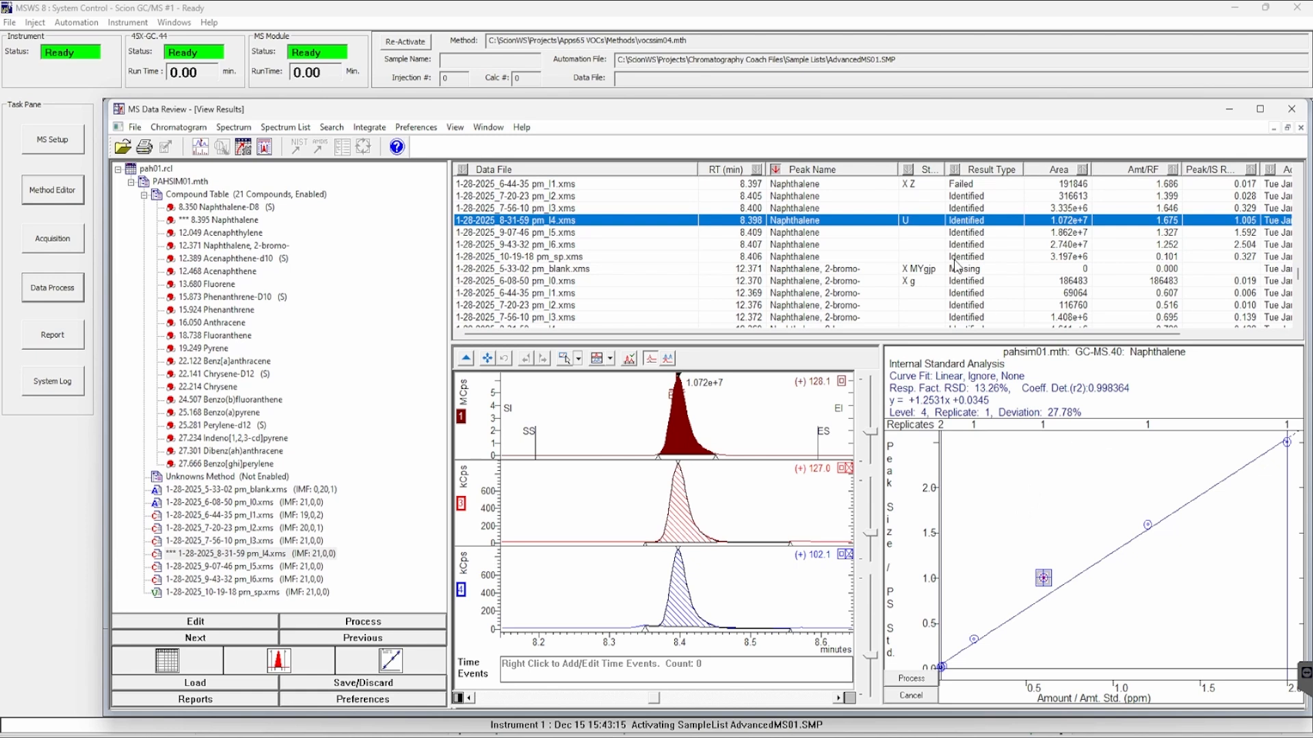
# Step: Select the Naphthalene, 2-bromo- result of the sp file and open its compound table entry for editing
pyautogui.scroll(-4, 841, 243)
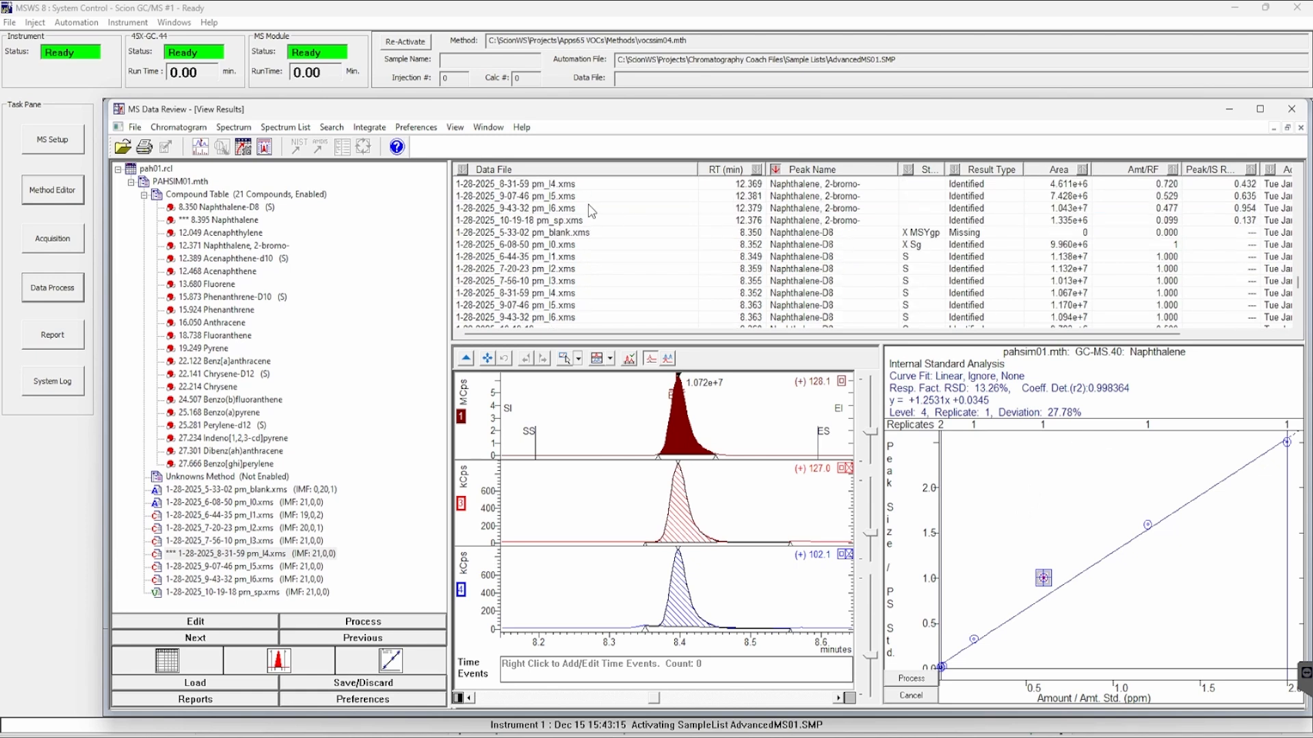
pyautogui.click(835, 221)
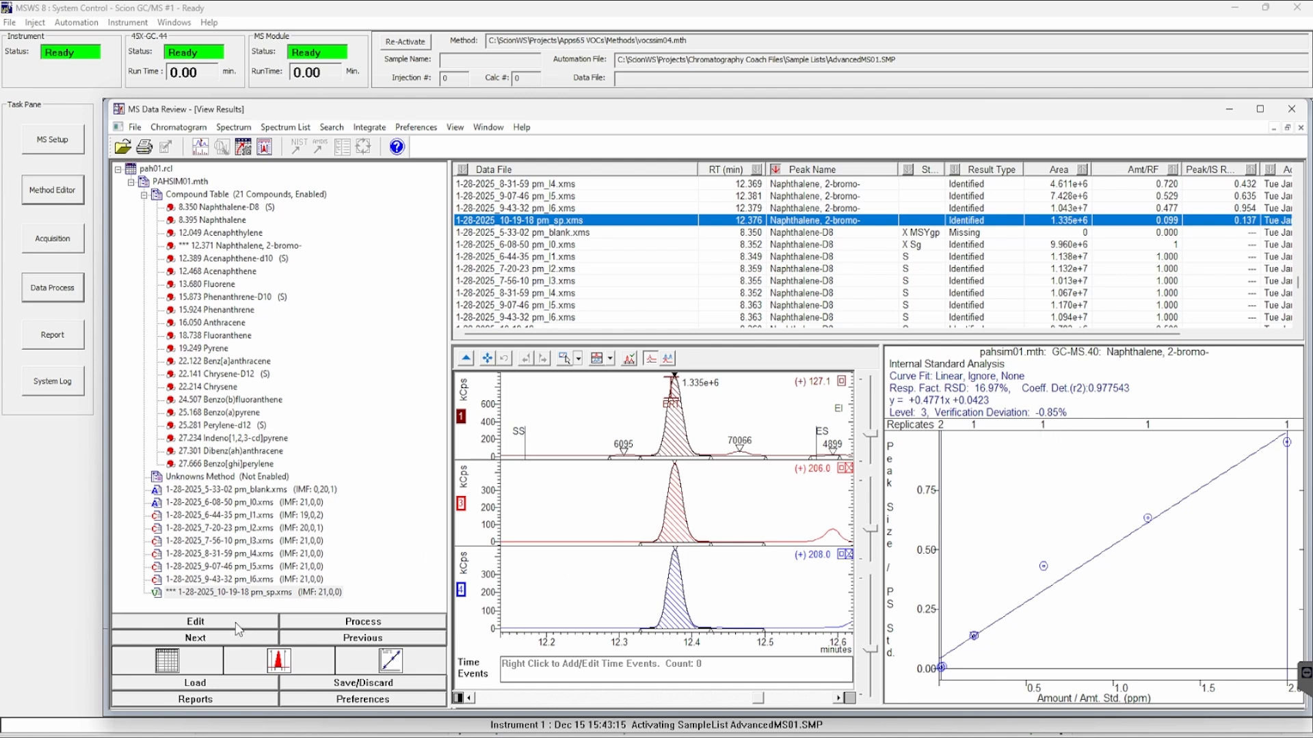
pyautogui.click(196, 624)
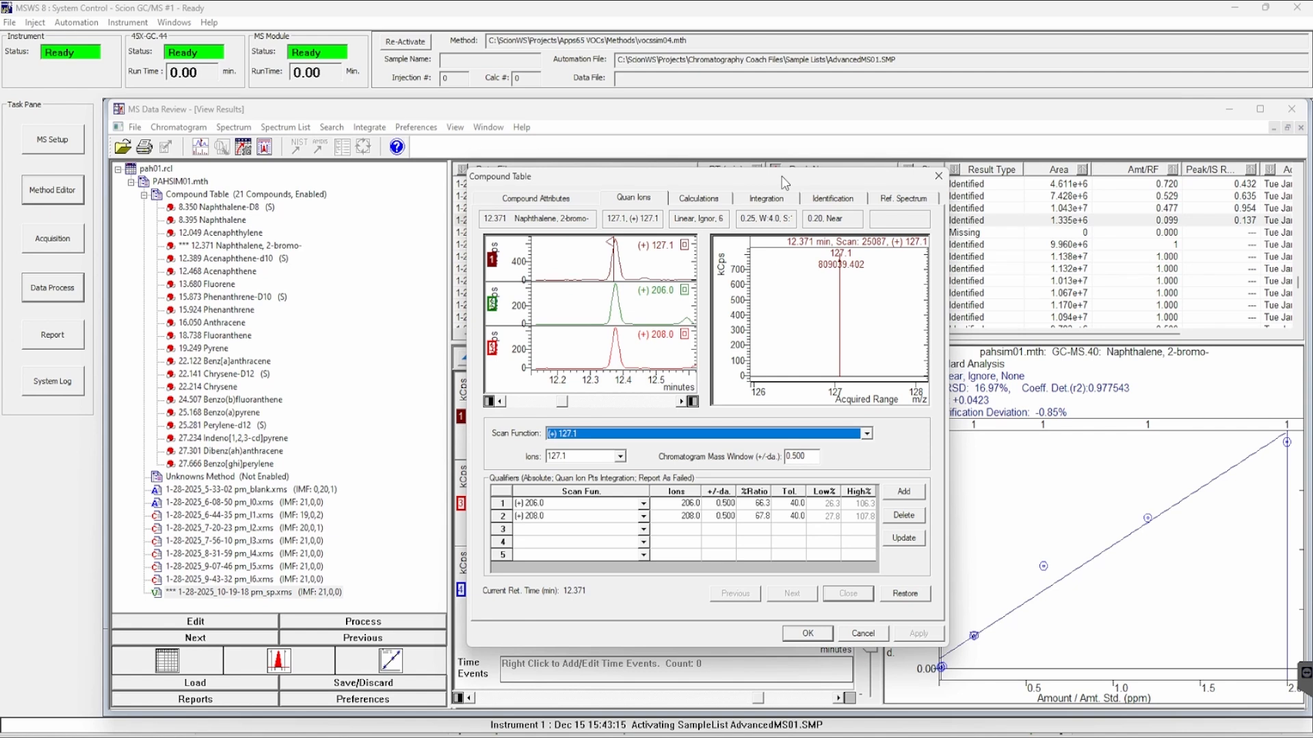
# Step: Set the retention time of Naphthalene, 2-bromo- to 12.373 minutes from its quan ion peak and accept the update
pyautogui.click(562, 203)
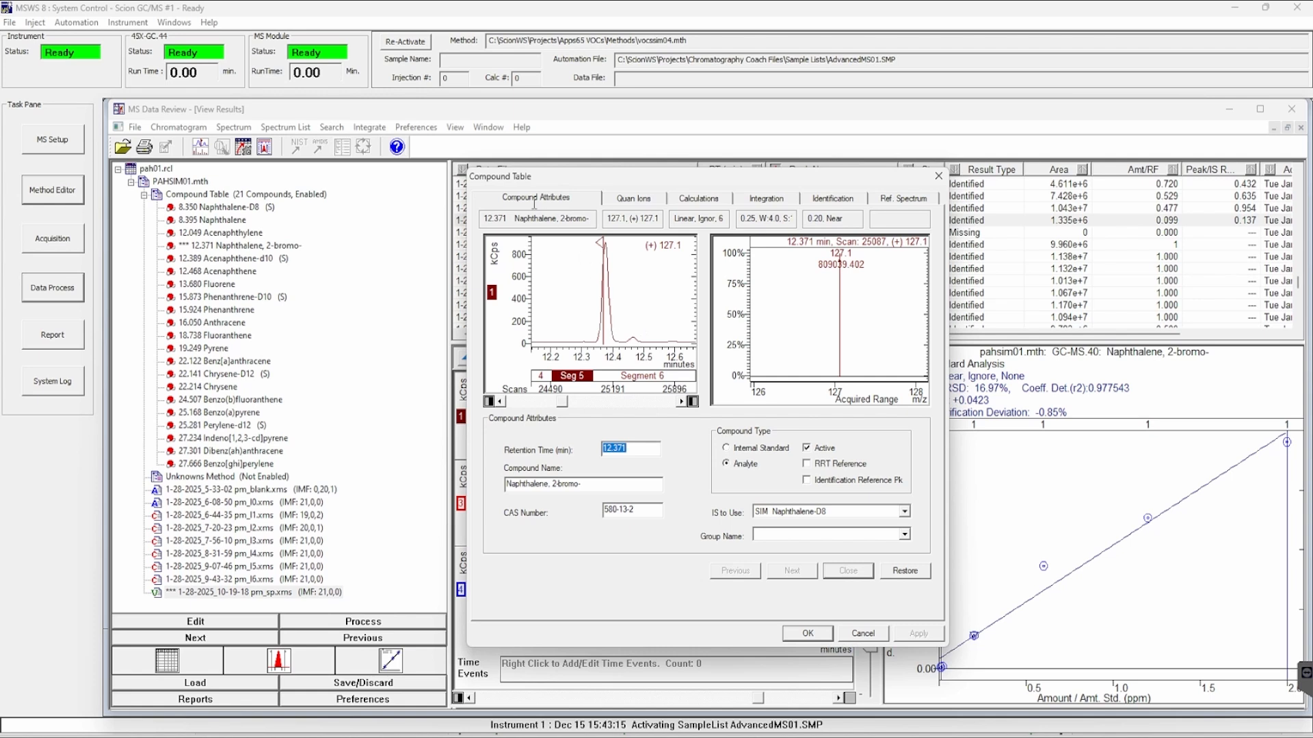
pyautogui.click(635, 344)
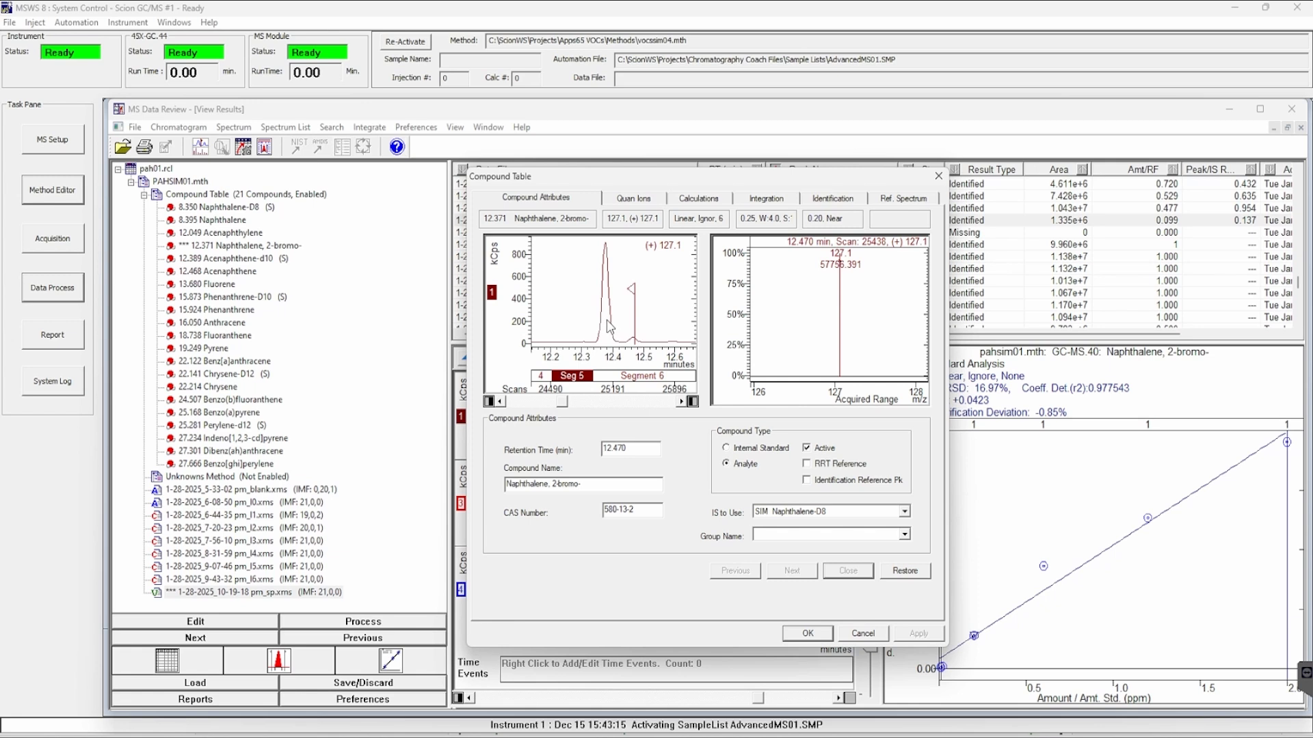
pyautogui.click(606, 325)
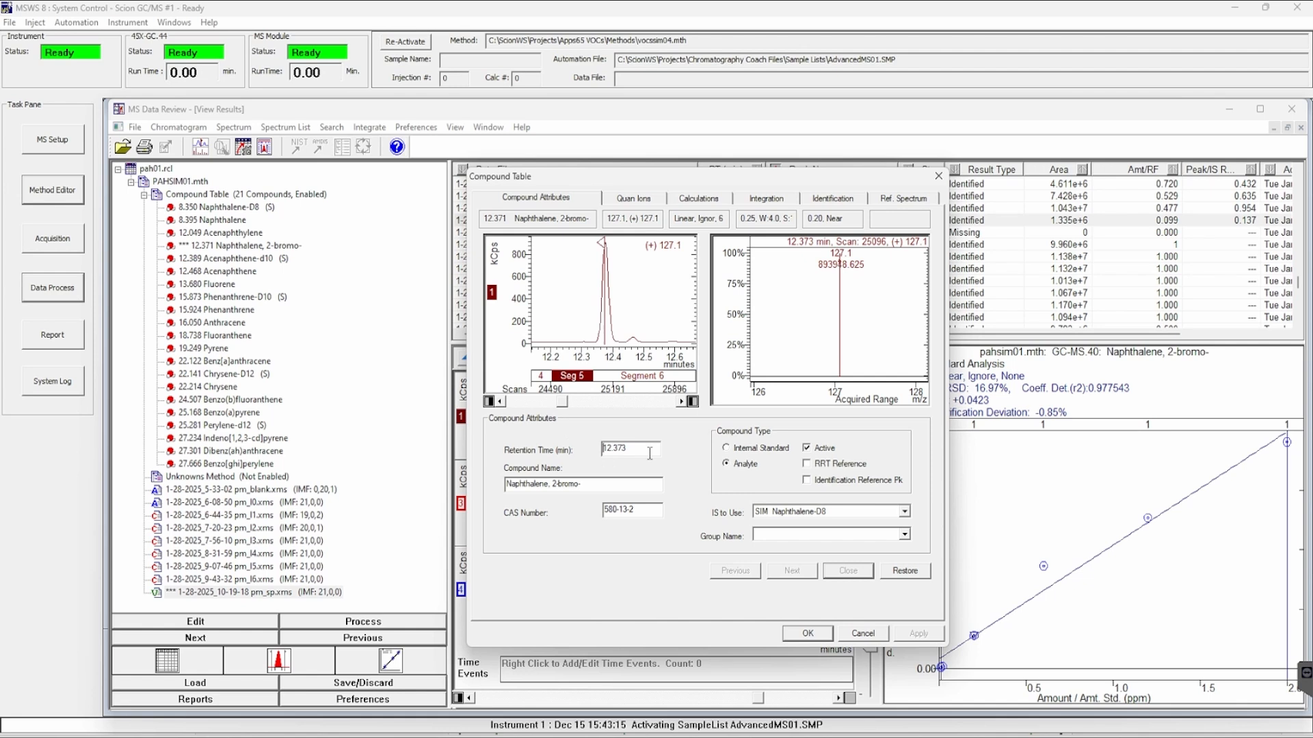
pyautogui.click(625, 205)
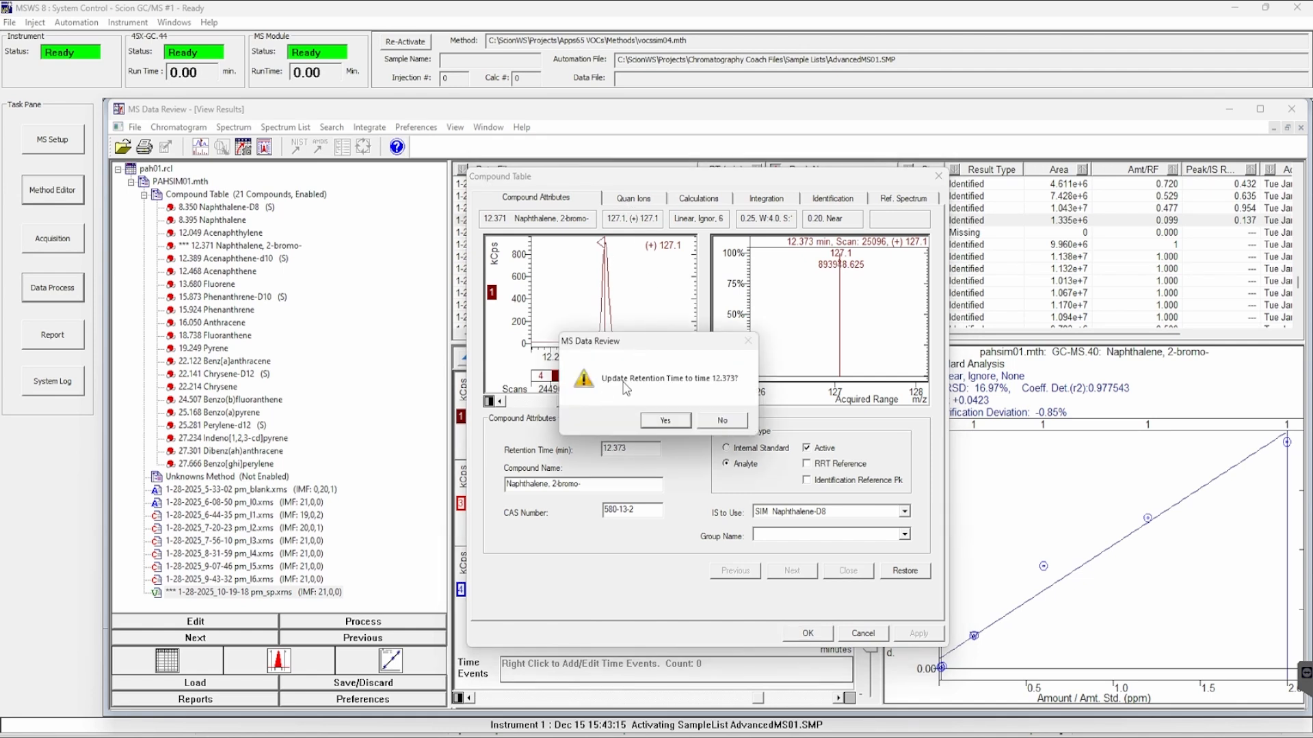
pyautogui.click(664, 419)
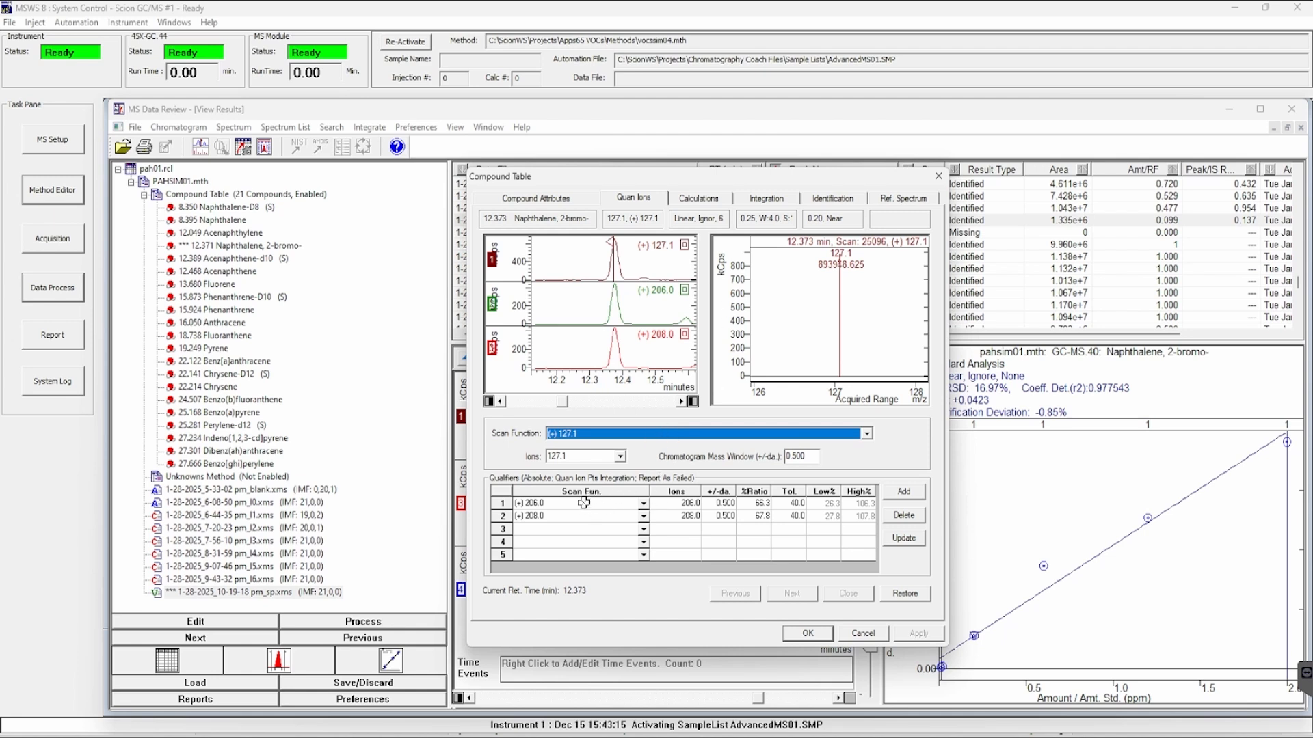
# Step: Check the quan ion scan function options, keeping (+) 127.1, and inspect the tolerances of the 206.0 and 208.0 qualifiers
pyautogui.click(866, 433)
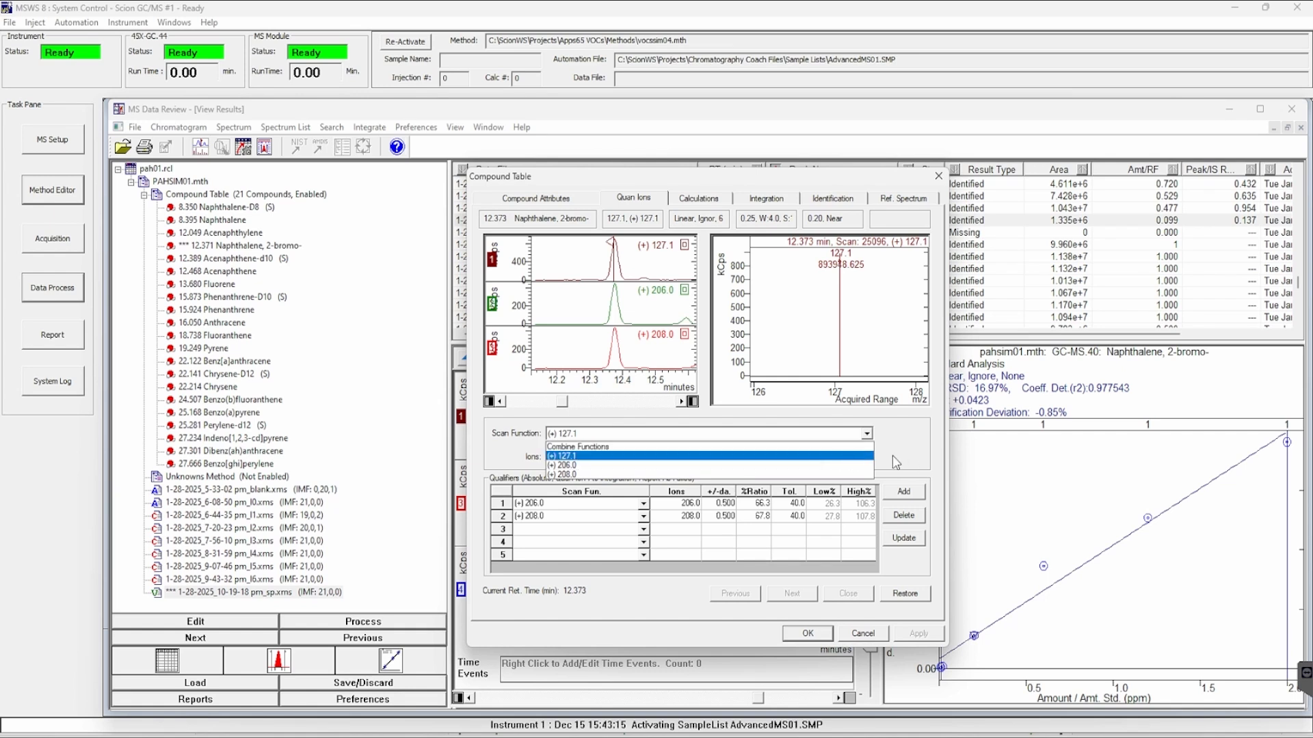
pyautogui.click(606, 456)
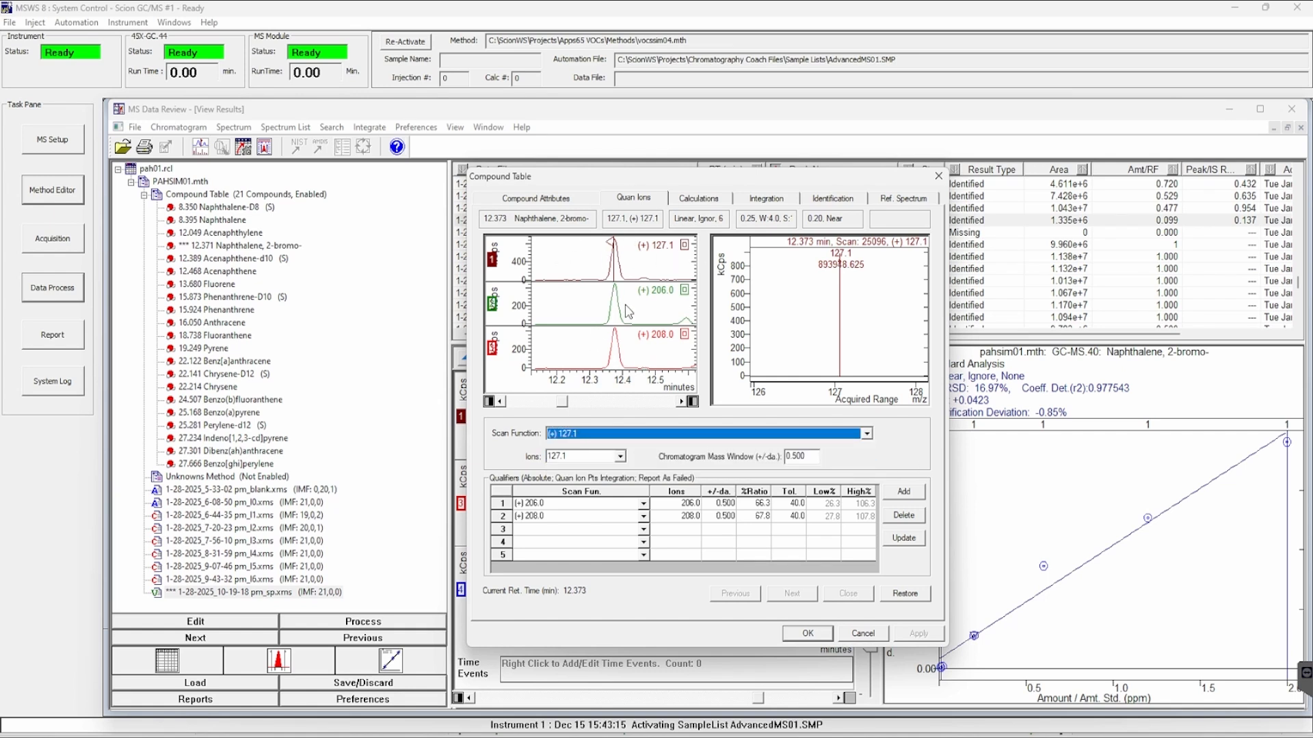
pyautogui.click(795, 503)
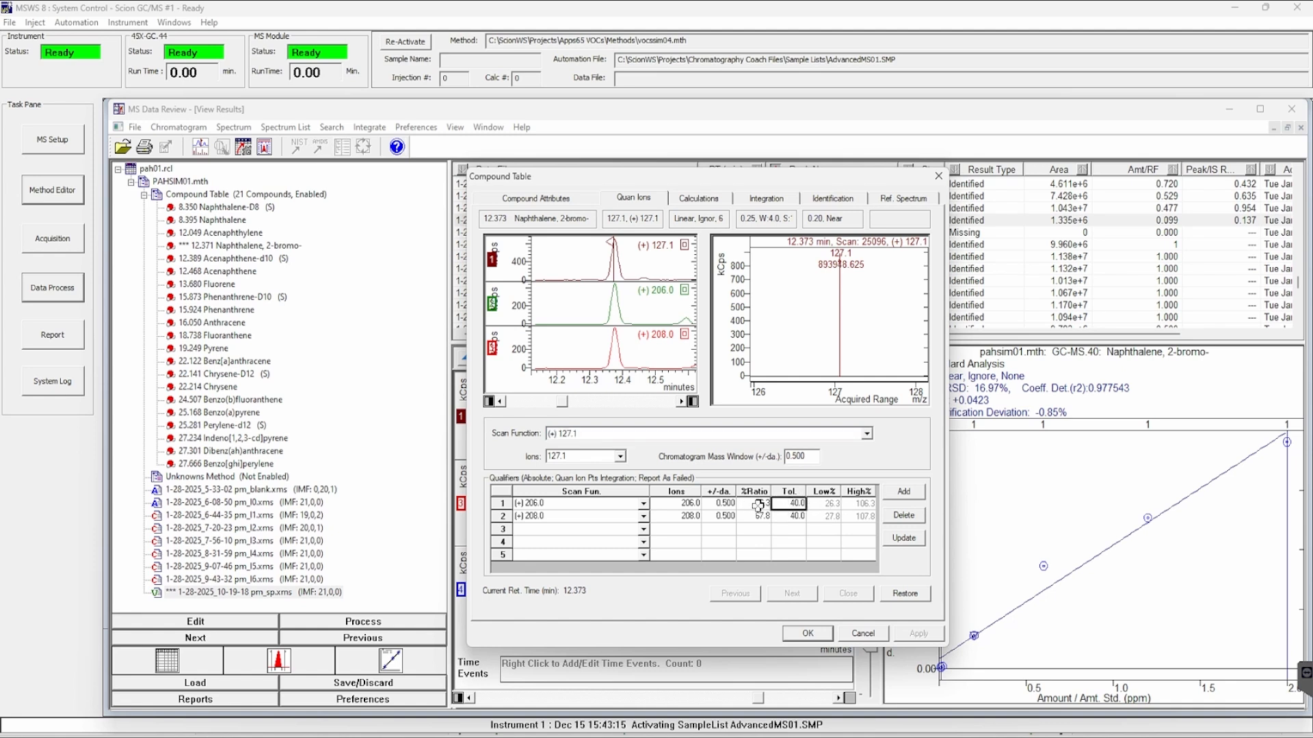
pyautogui.click(787, 516)
pyautogui.click(787, 505)
# Step: Examine the compound's calculation settings and check the curve fit type options, keeping Linear
pyautogui.click(694, 199)
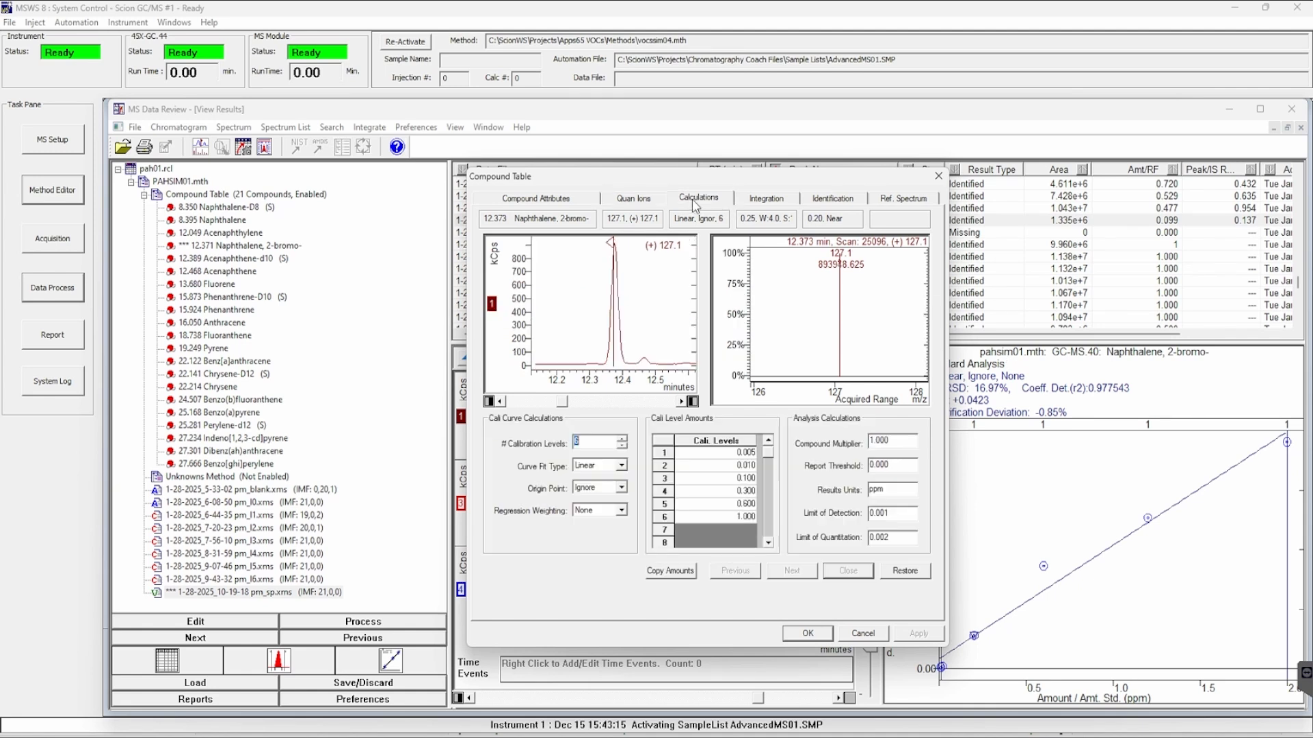
pyautogui.click(742, 453)
pyautogui.click(620, 465)
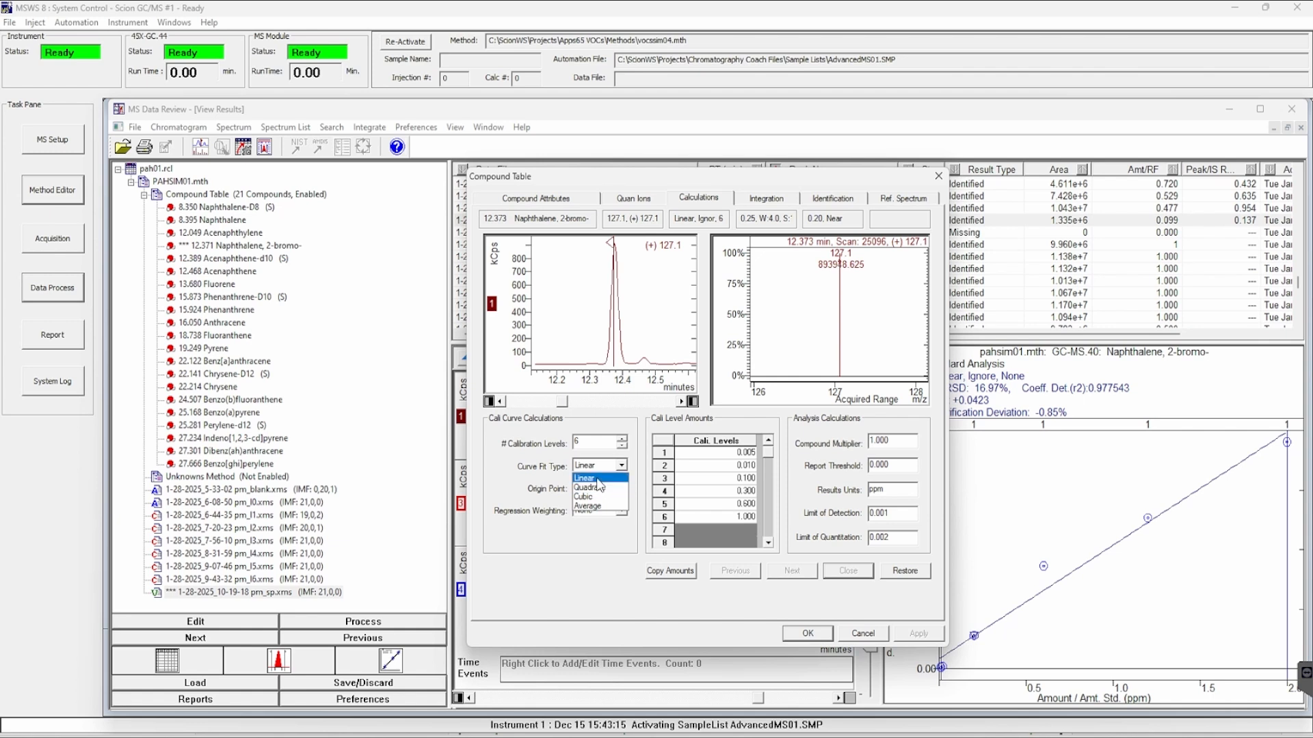
pyautogui.click(600, 478)
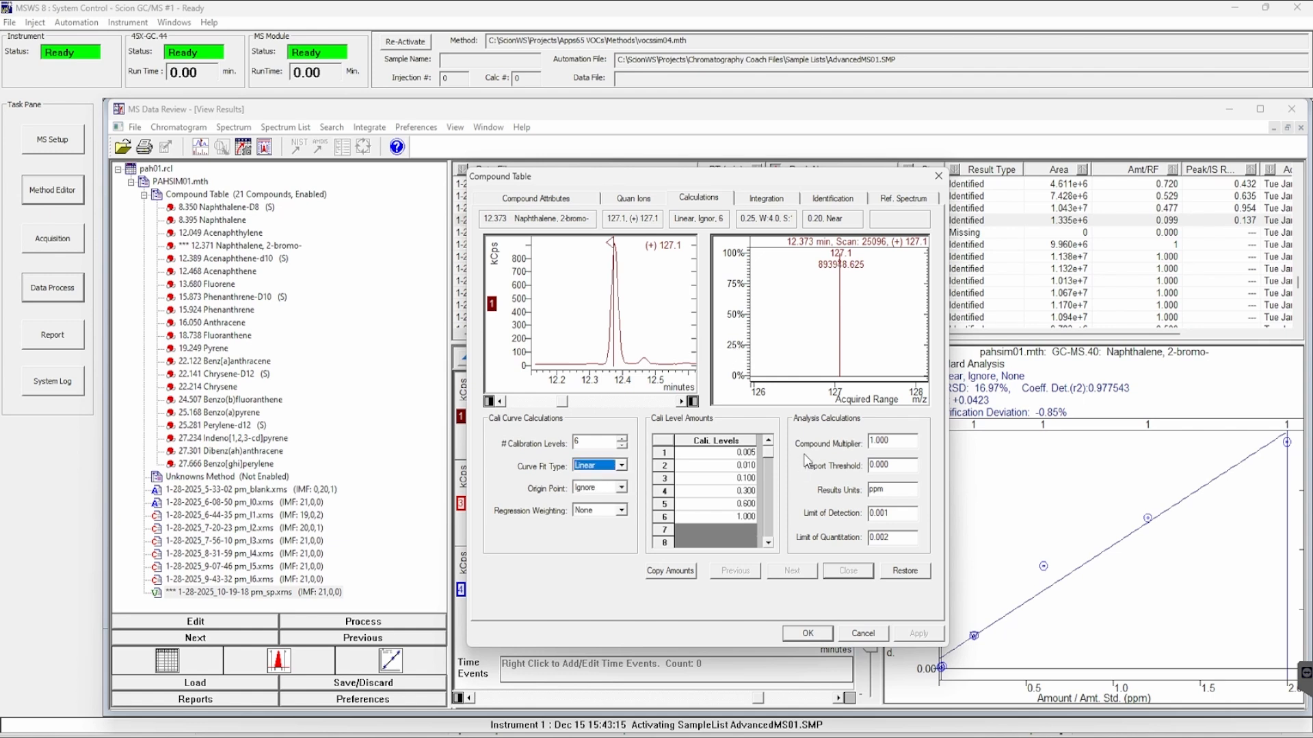
# Step: Examine the compound's integration settings, including the available time events and the peak filter's smoothing and spike removal options
pyautogui.click(769, 202)
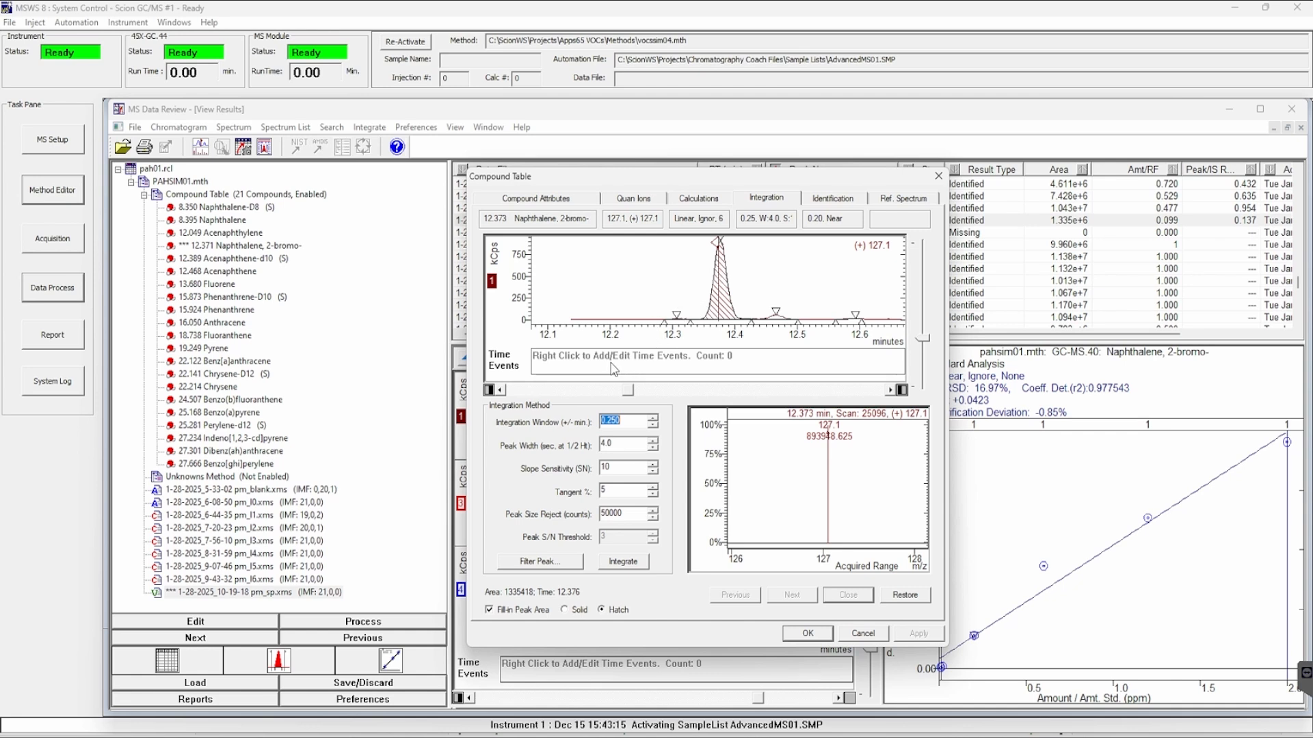
pyautogui.rightClick(689, 362)
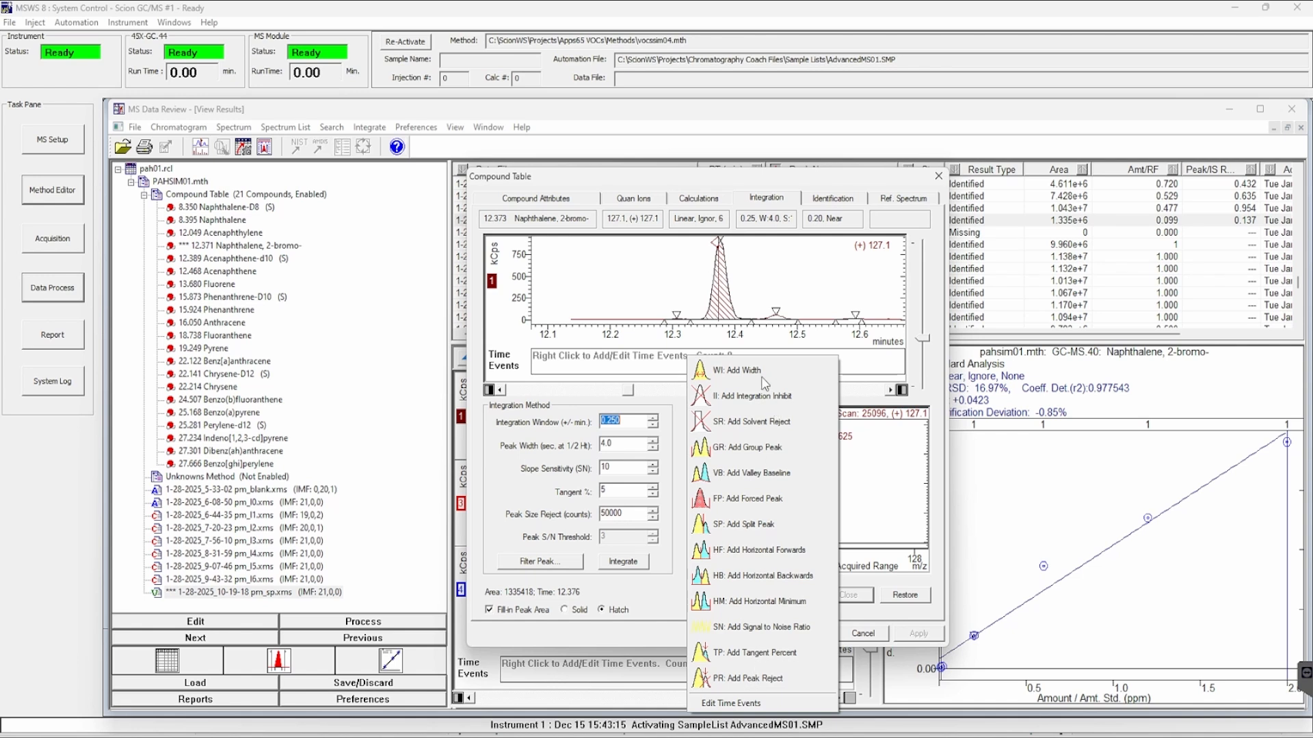
pyautogui.click(507, 605)
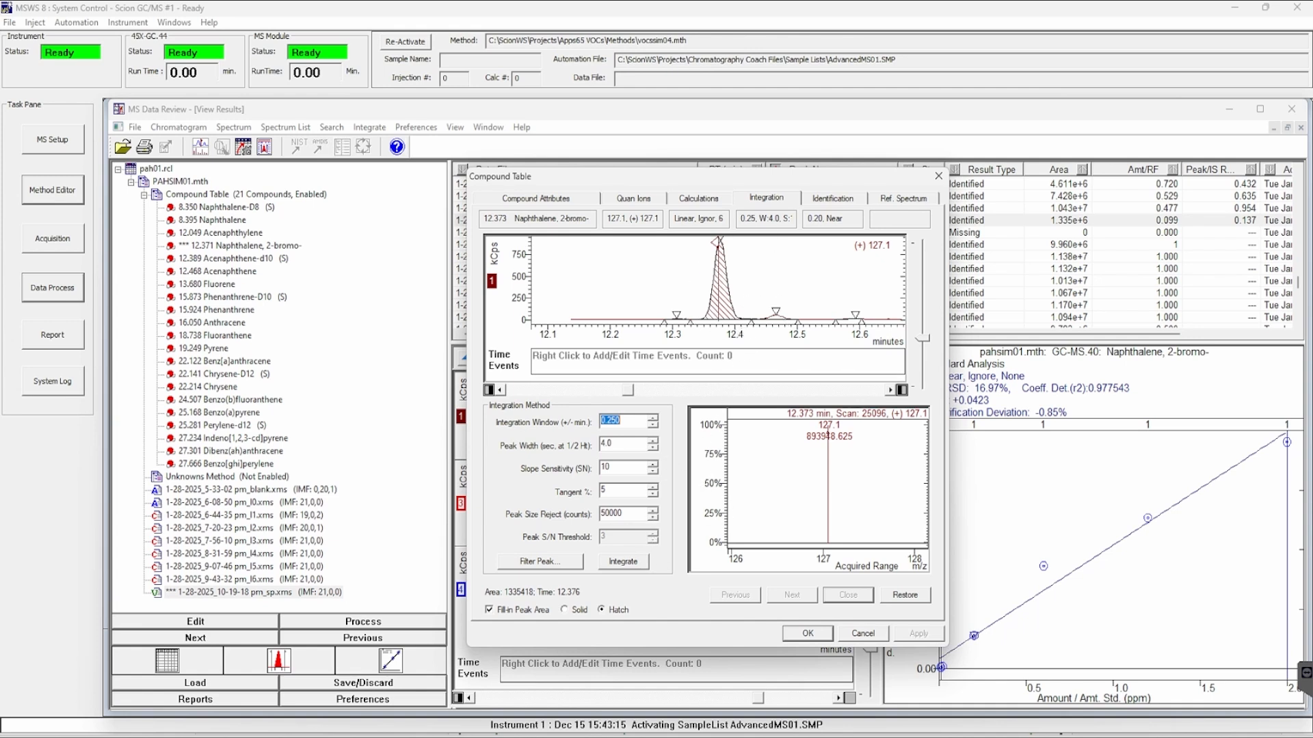
pyautogui.click(563, 560)
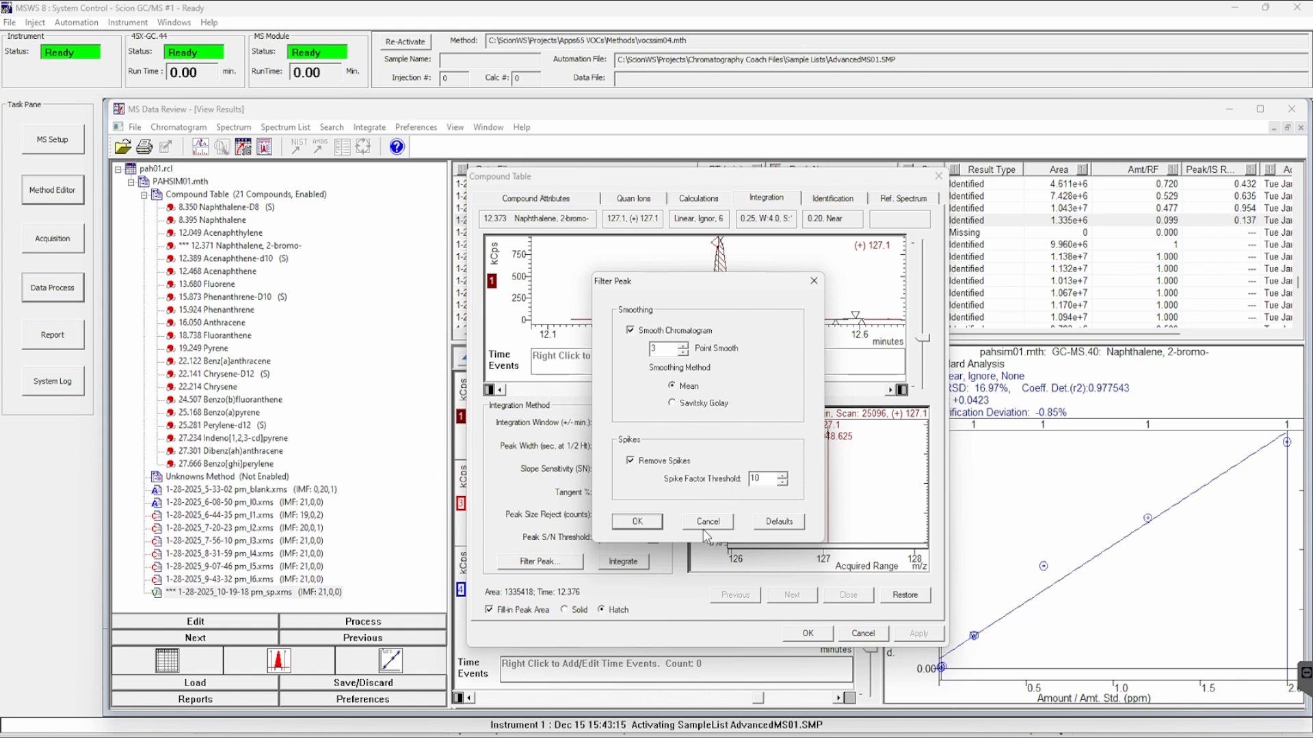
pyautogui.click(636, 522)
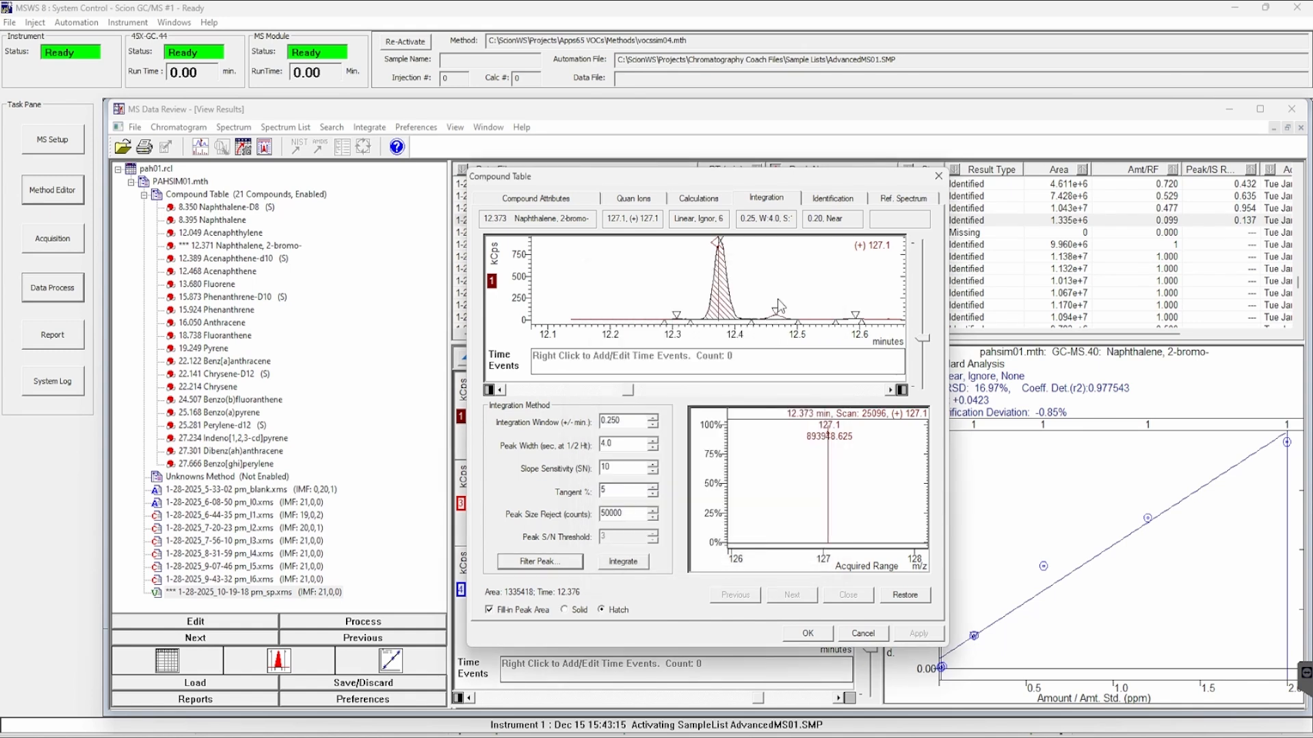
# Step: Inspect the compound's identification settings and check the search type options, keeping Nearest
pyautogui.click(826, 200)
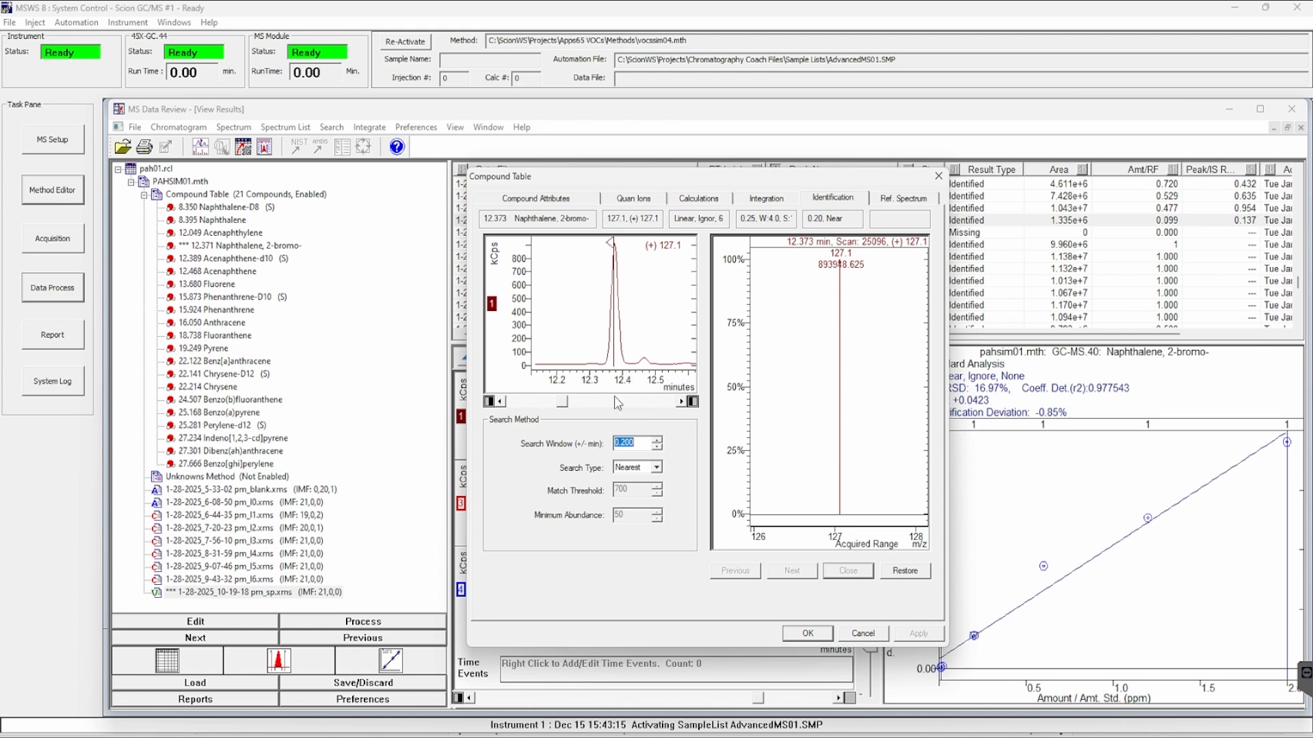
pyautogui.click(656, 467)
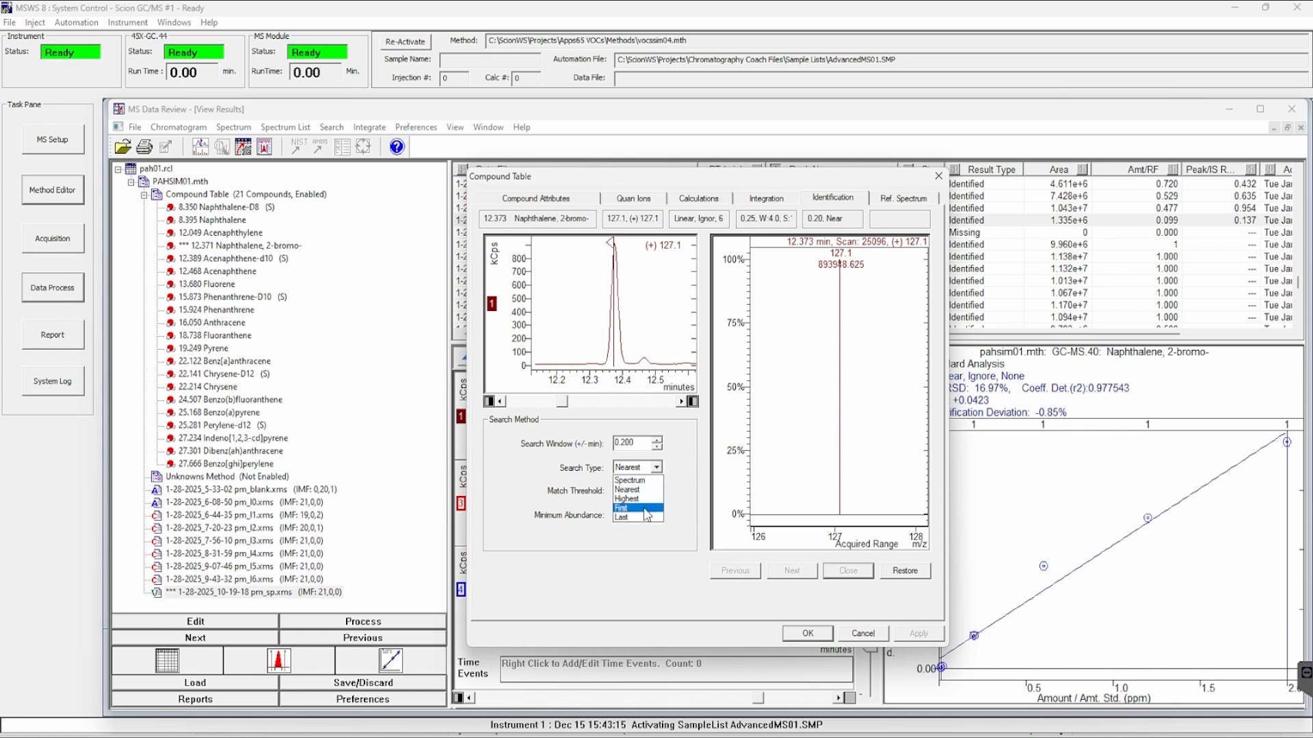
pyautogui.click(642, 491)
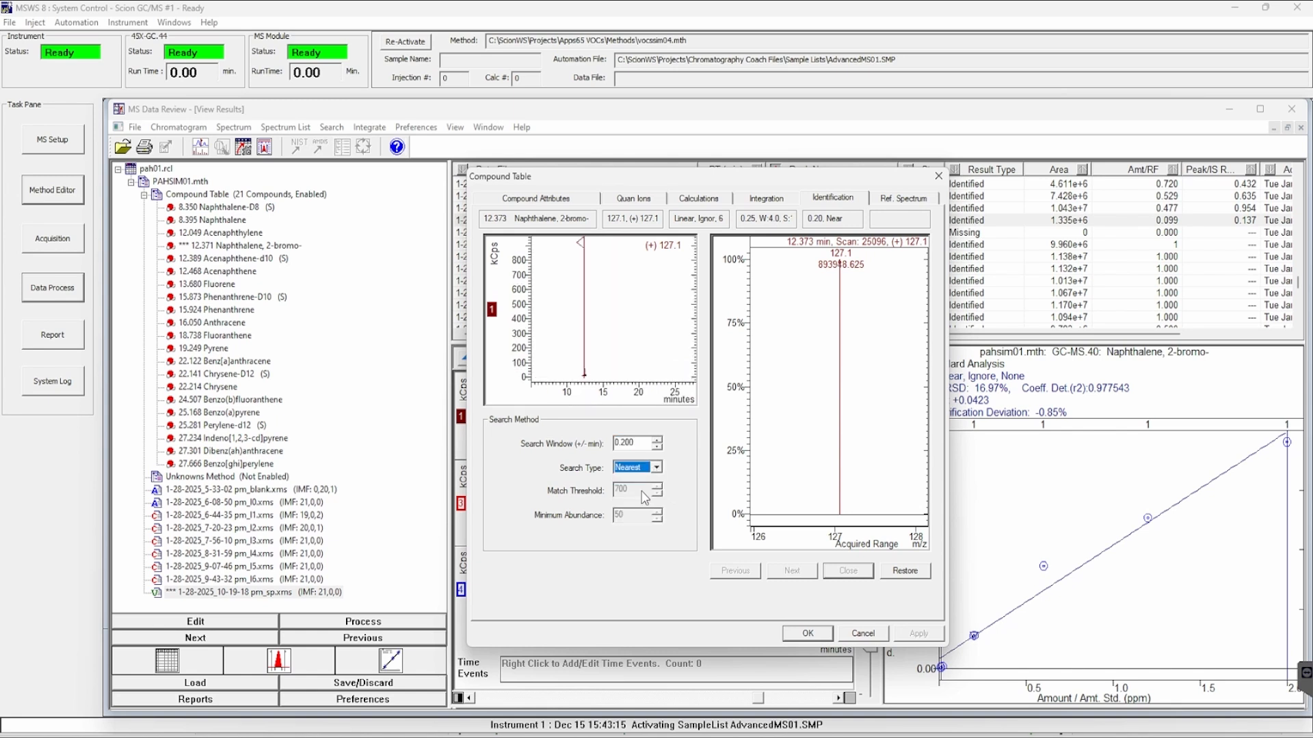
# Step: Check the reference spectrum and compound attributes of Naphthalene, 2-bromo-, and accept the compound table entry
pyautogui.click(905, 199)
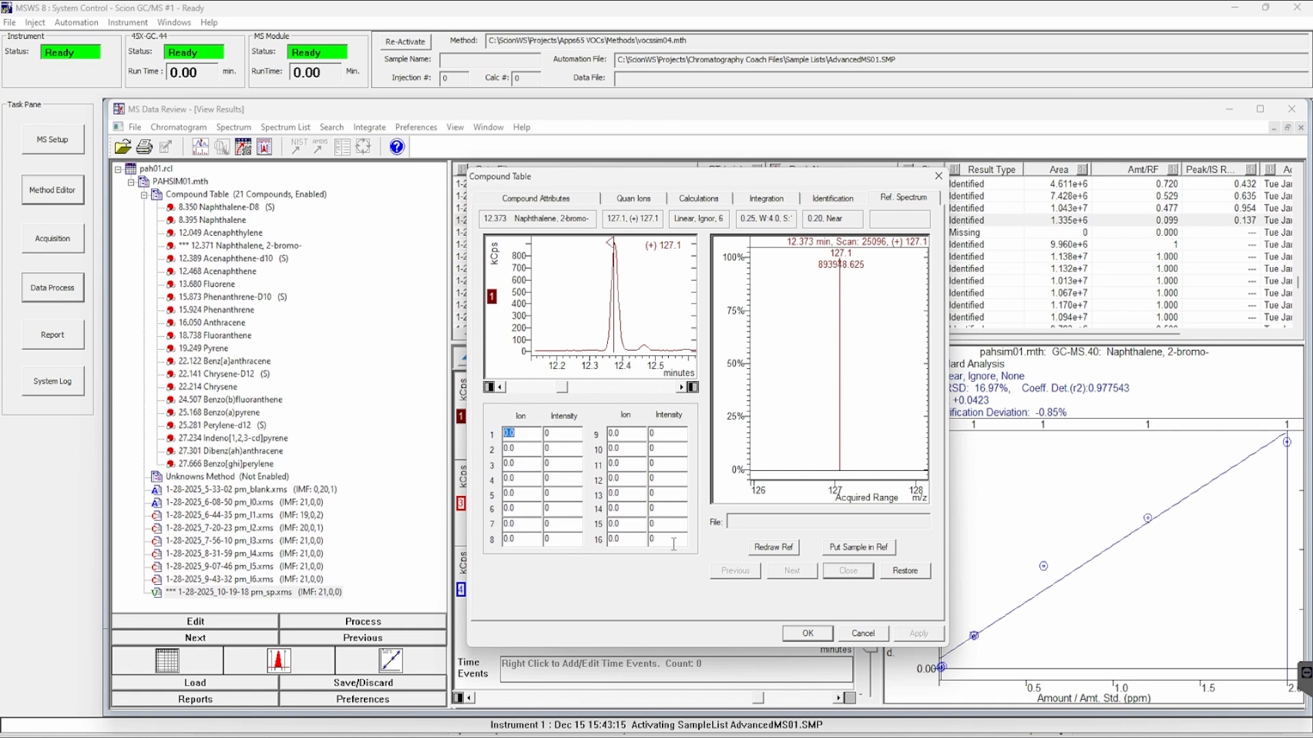
pyautogui.click(536, 198)
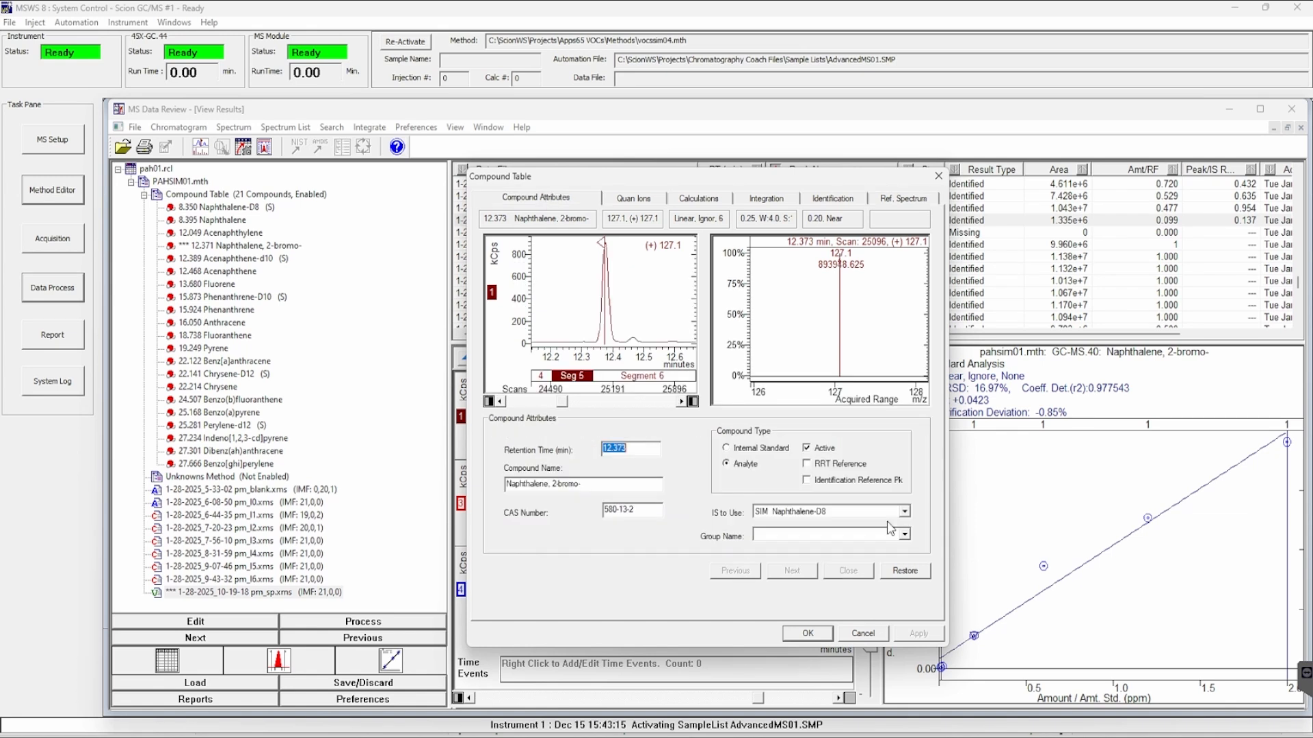
pyautogui.click(817, 634)
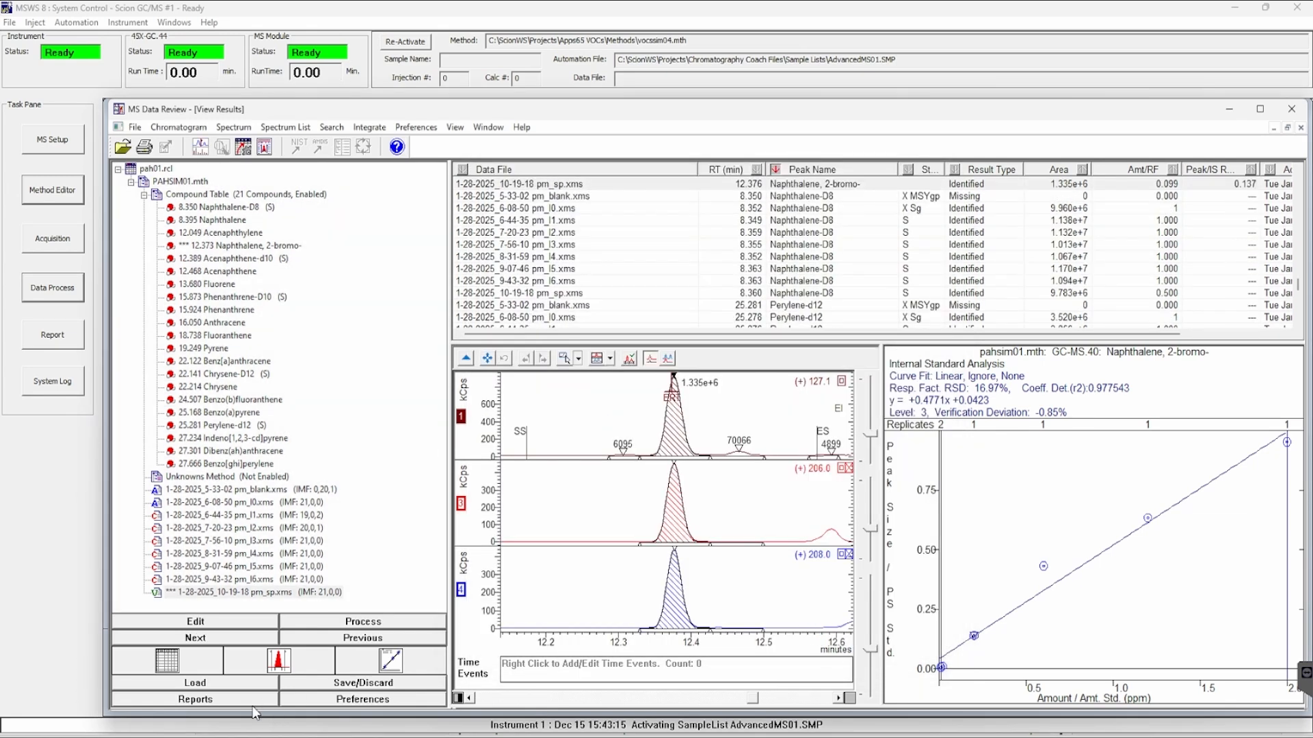
# Step: Display the available report types and the report method editing options
pyautogui.click(208, 697)
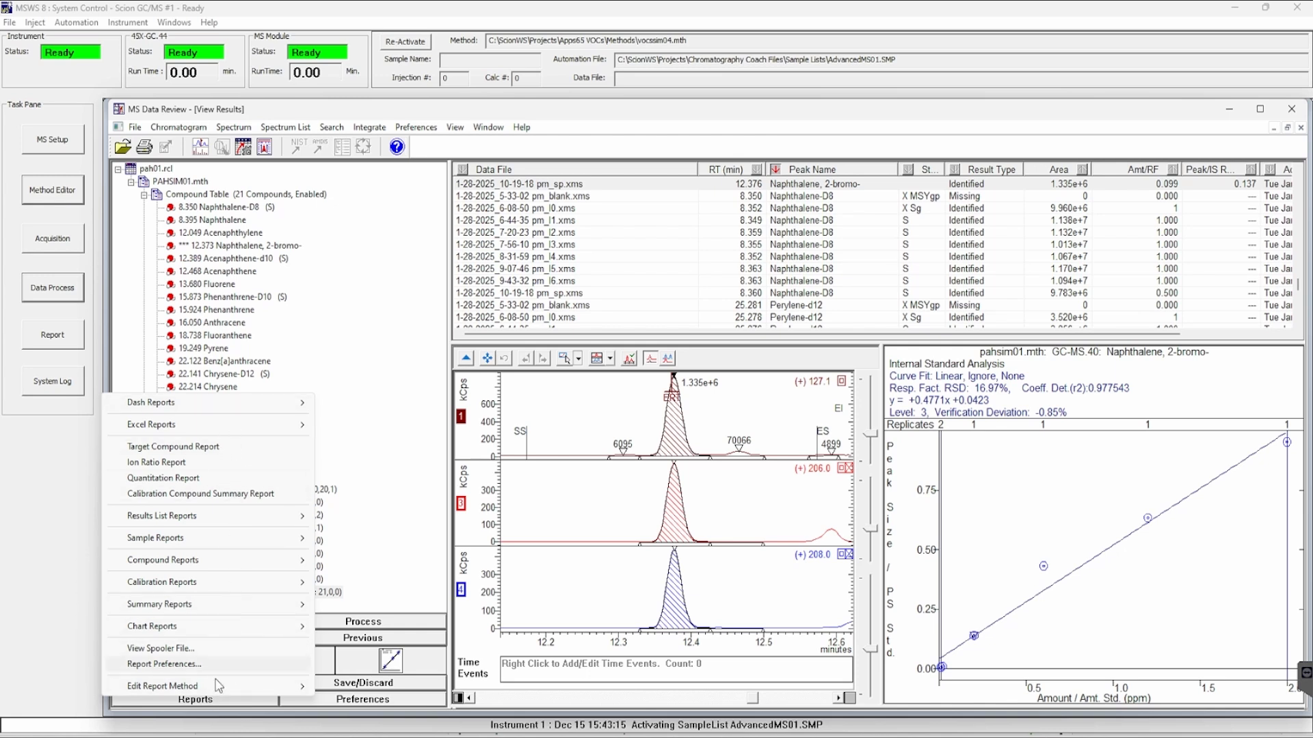
pyautogui.moveTo(212, 692)
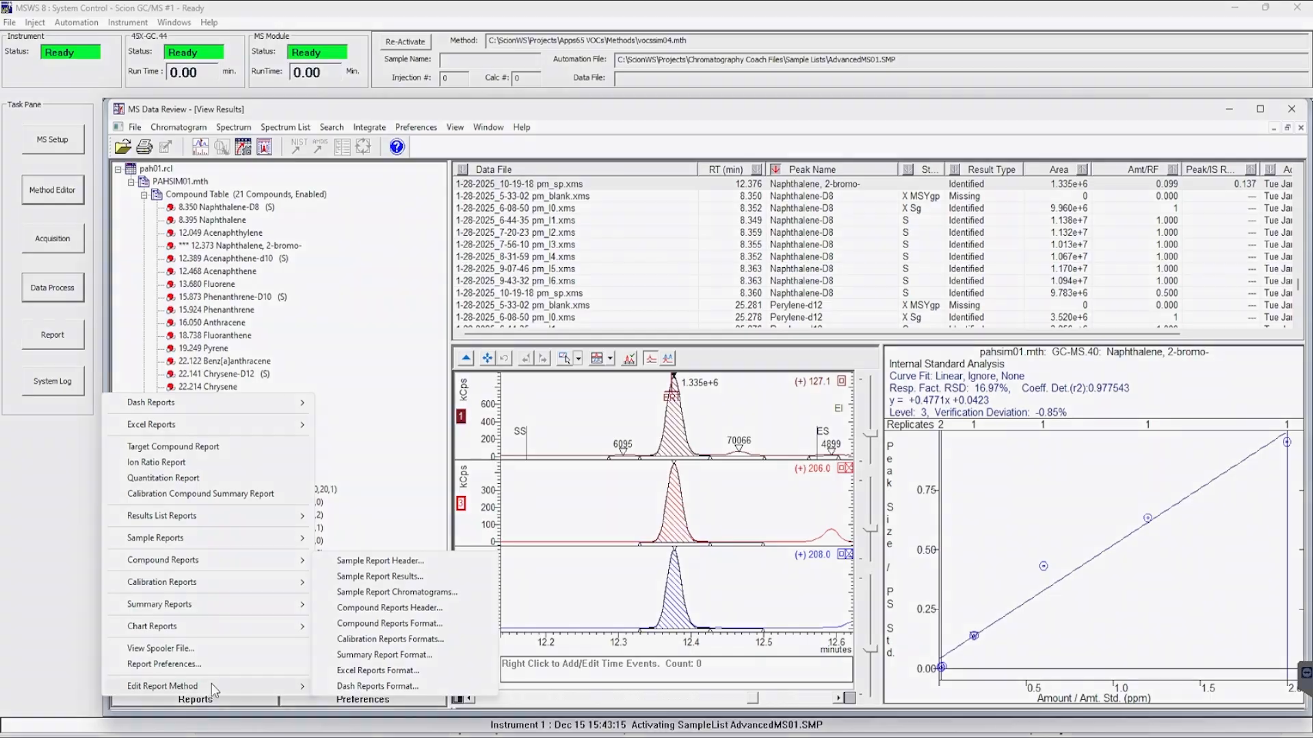